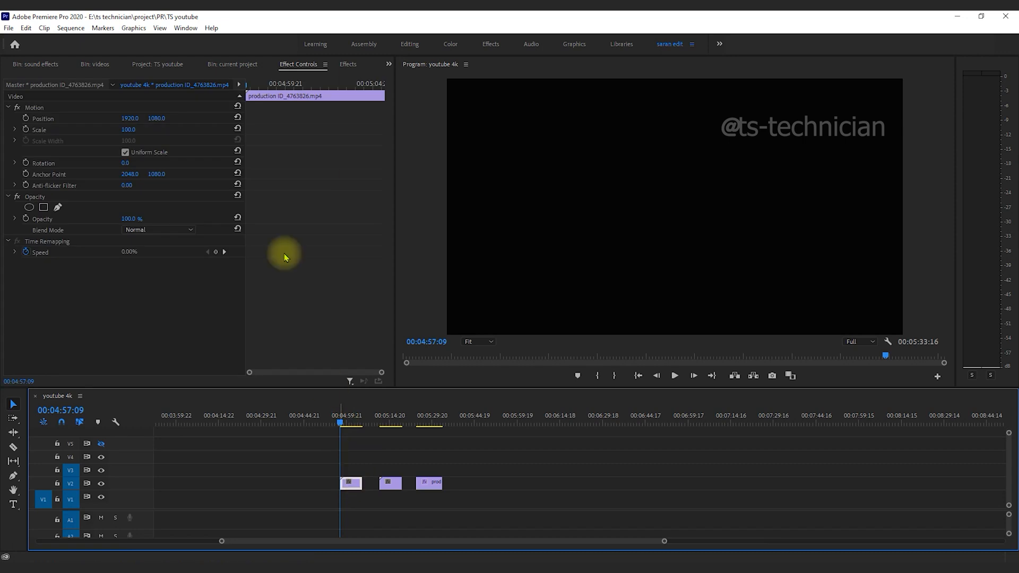
Apply the Warp Stabilizer effect to the first clip on track V2 and show its settings
left_click(346, 64)
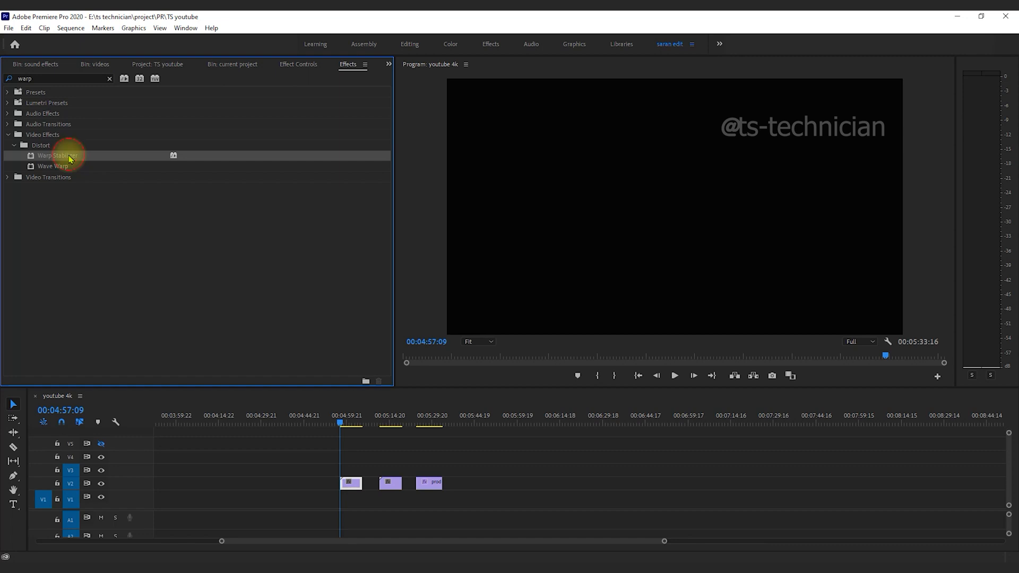
left_click_drag(71, 159, 361, 484)
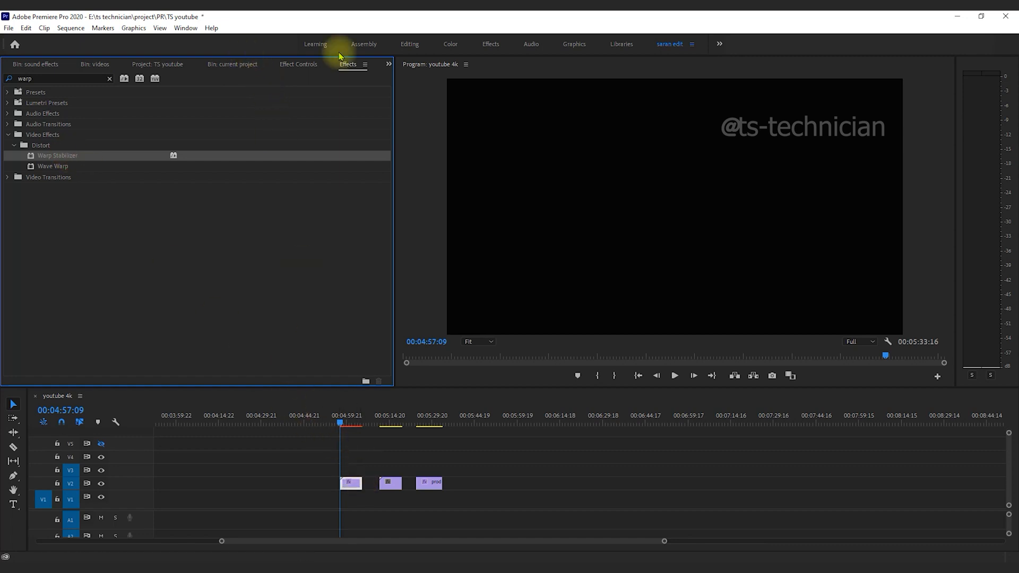
left_click(297, 65)
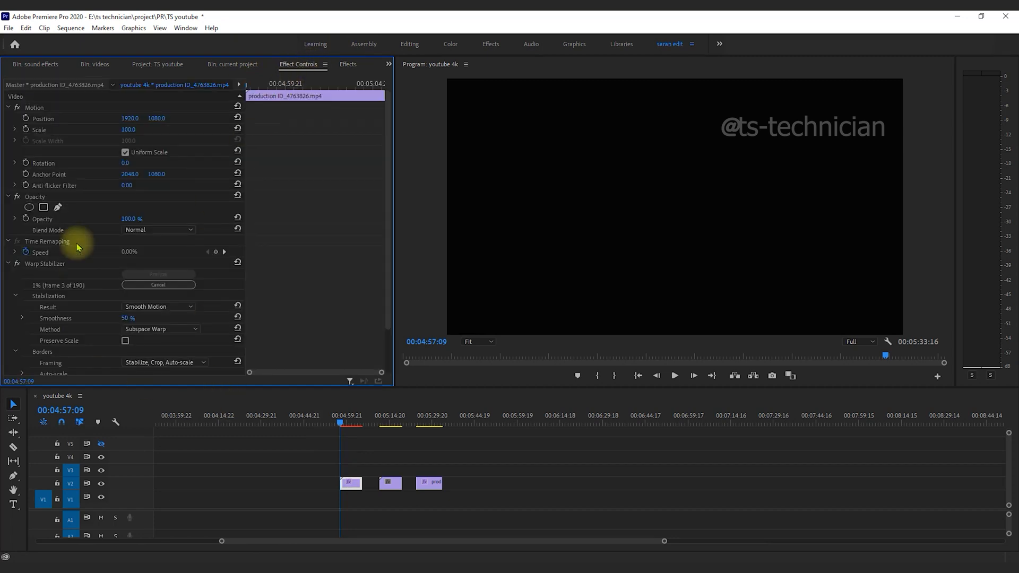
scroll(77, 247, "down", 2)
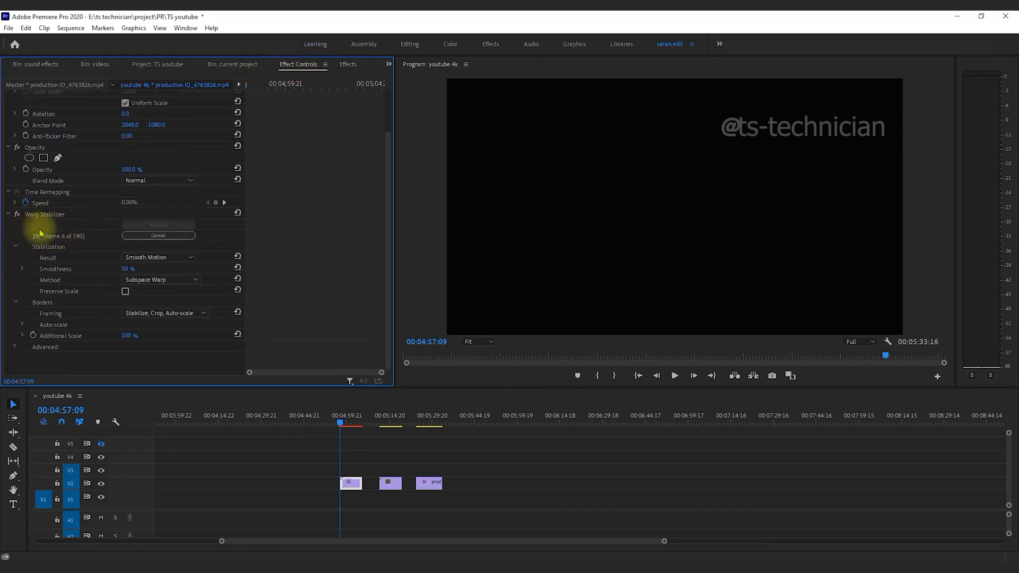
Review the stabilization of the first clip by scrubbing and playing it from near its start
left_click(342, 422)
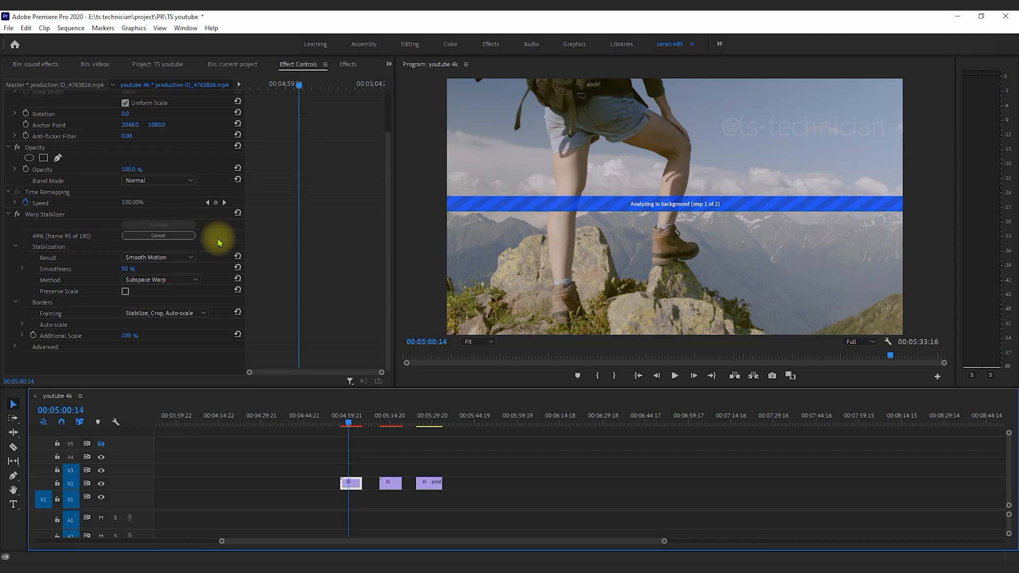
left_click(339, 423)
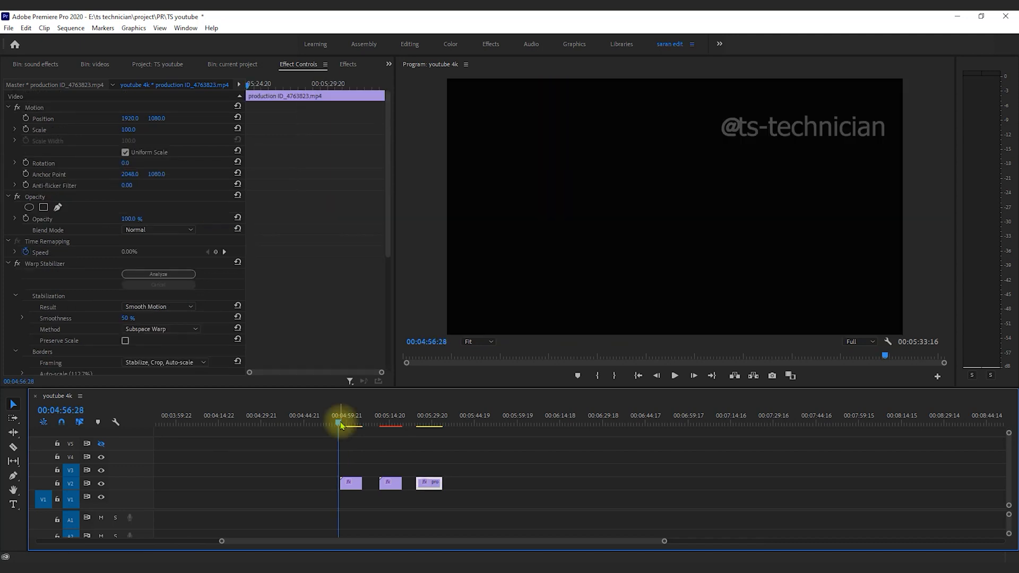
mouse_move(342, 425)
left_mouse_down()
mouse_move(353, 425)
mouse_move(344, 425)
left_mouse_up()
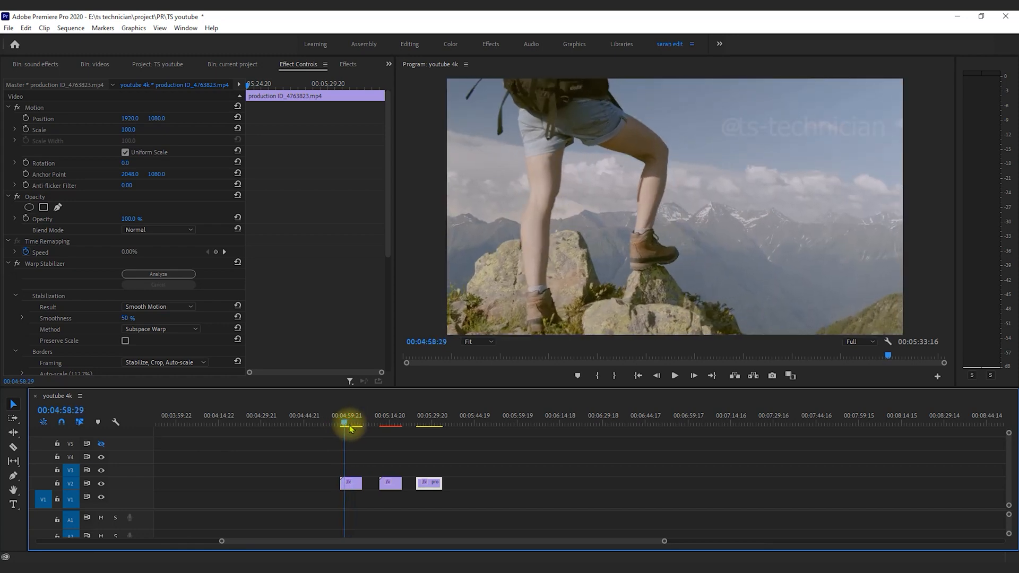
key("space")
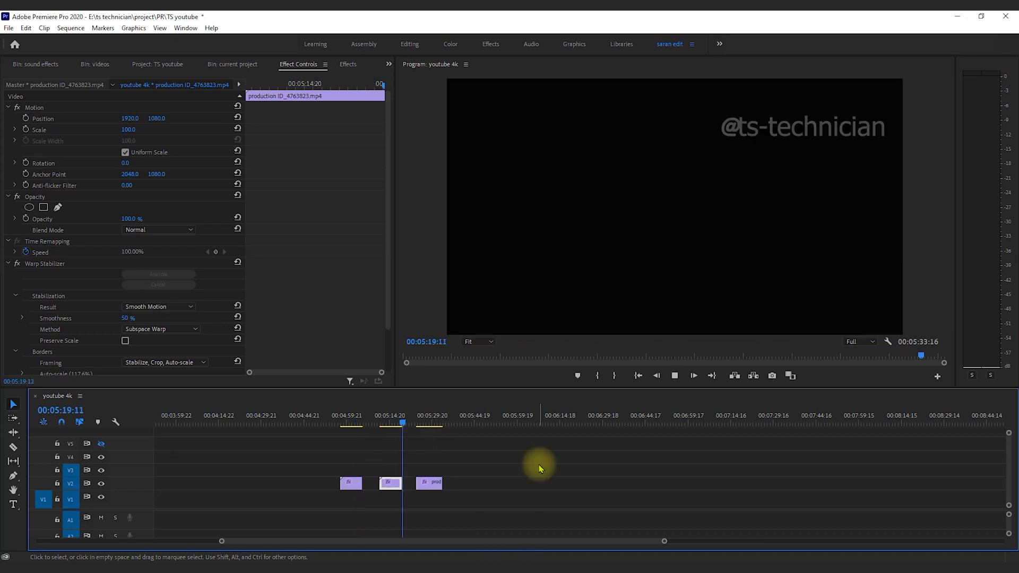
Scrub and play back the stabilized second clip, returning the playhead to its beginning
key("space")
left_click(380, 424)
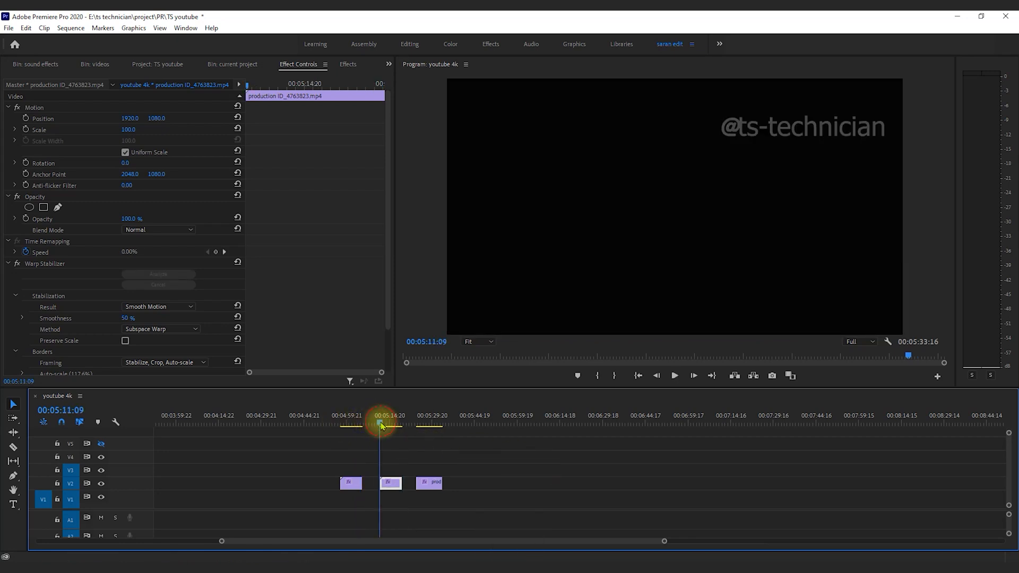
left_click_drag(381, 423, 396, 423)
key("space")
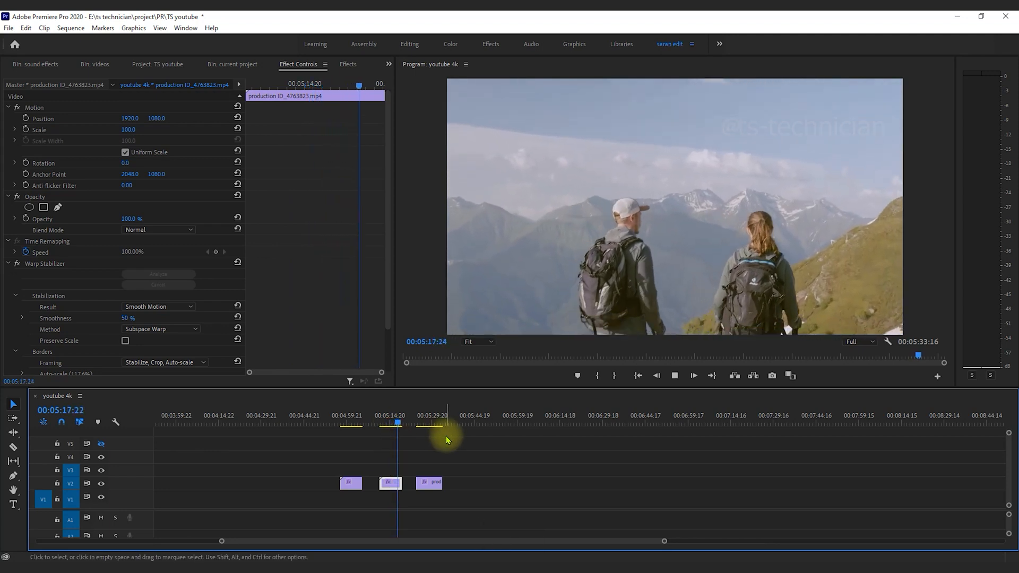
key("space")
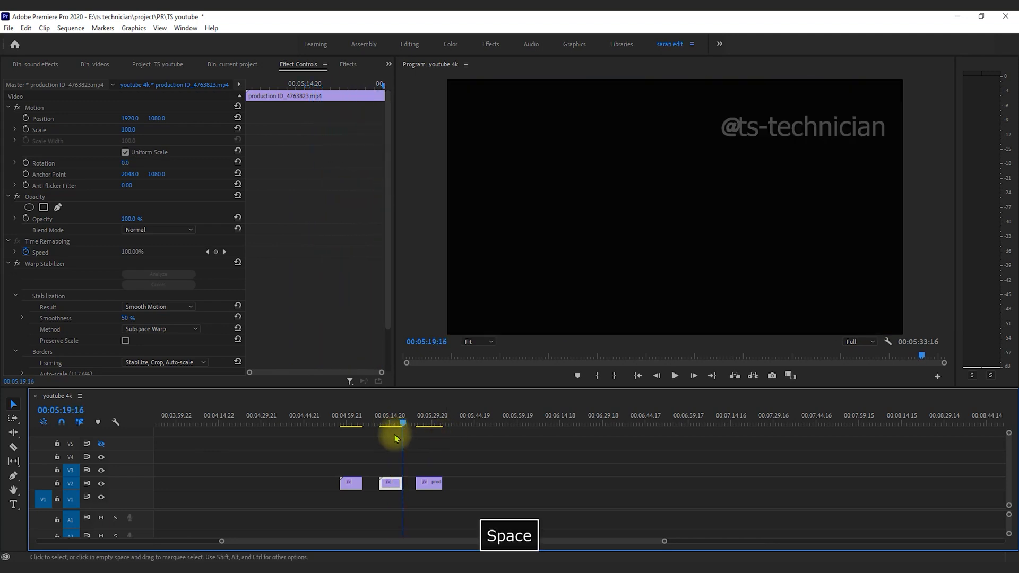
left_click_drag(387, 426, 383, 428)
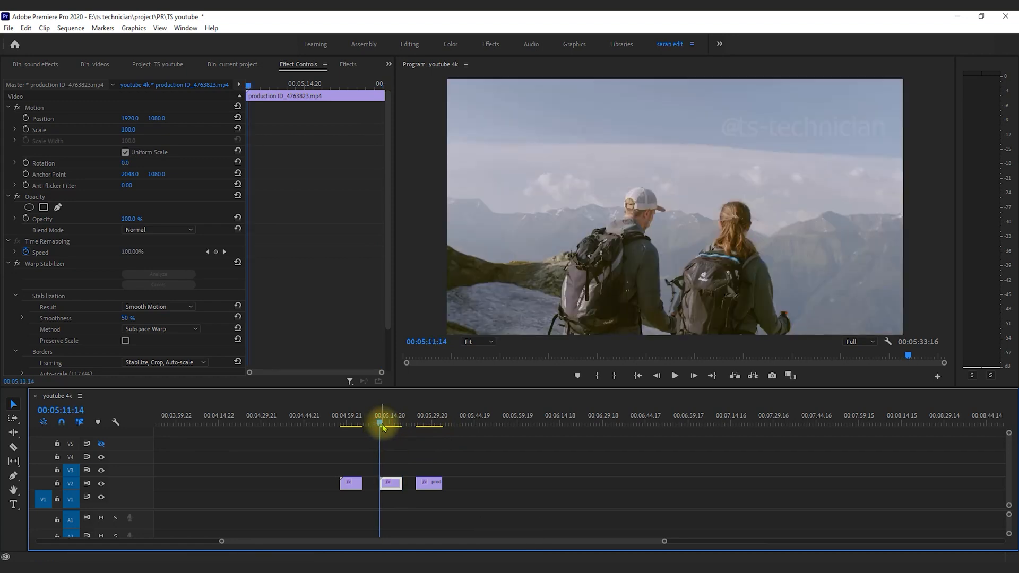
Try the No Motion result in the second clip's Warp Stabilizer settings
scroll(286, 360, "down", 3)
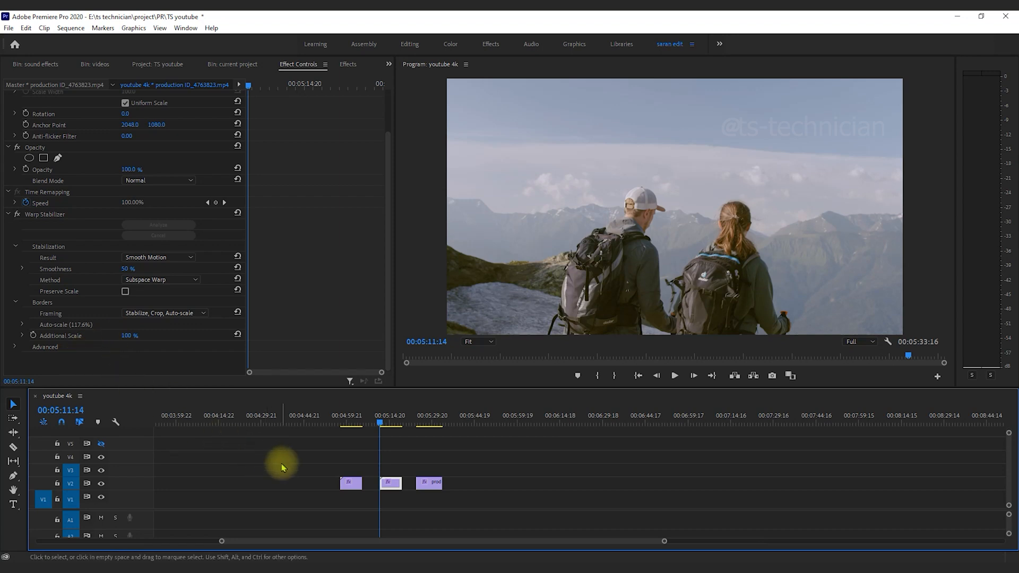
scroll(55, 236, "up", 3)
scroll(51, 292, "down", 3)
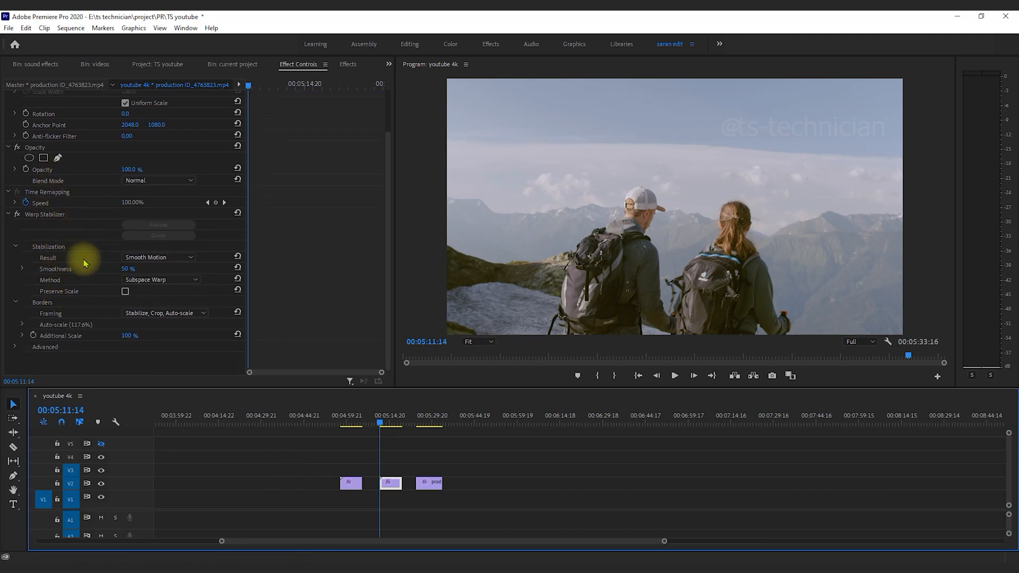
left_click(156, 257)
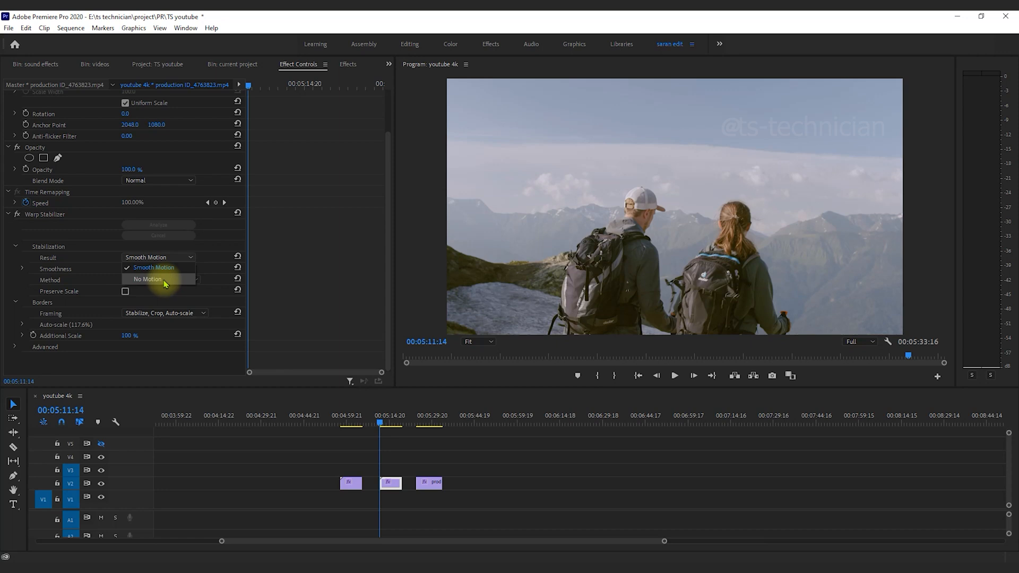
left_click(174, 271)
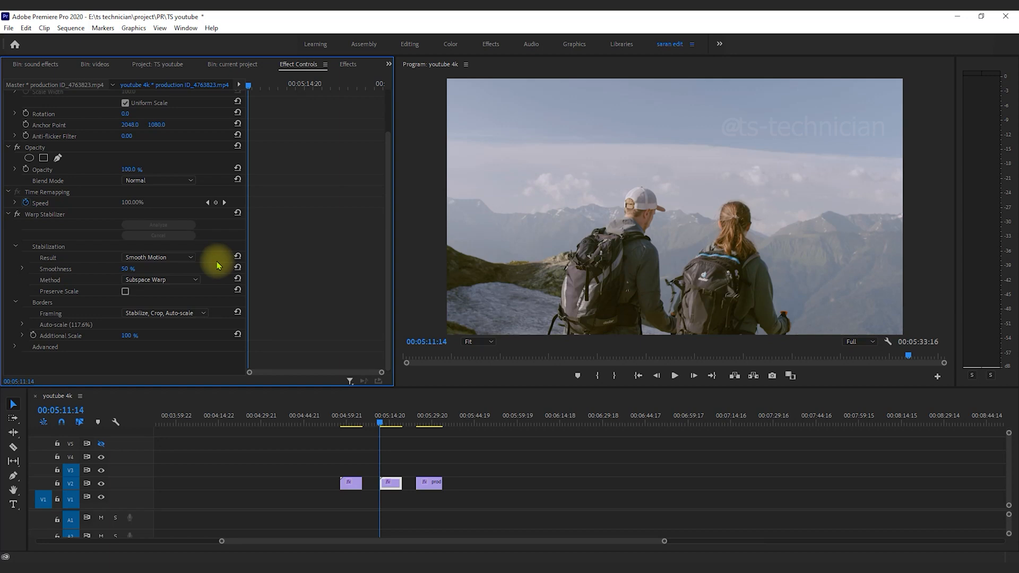
left_click(186, 257)
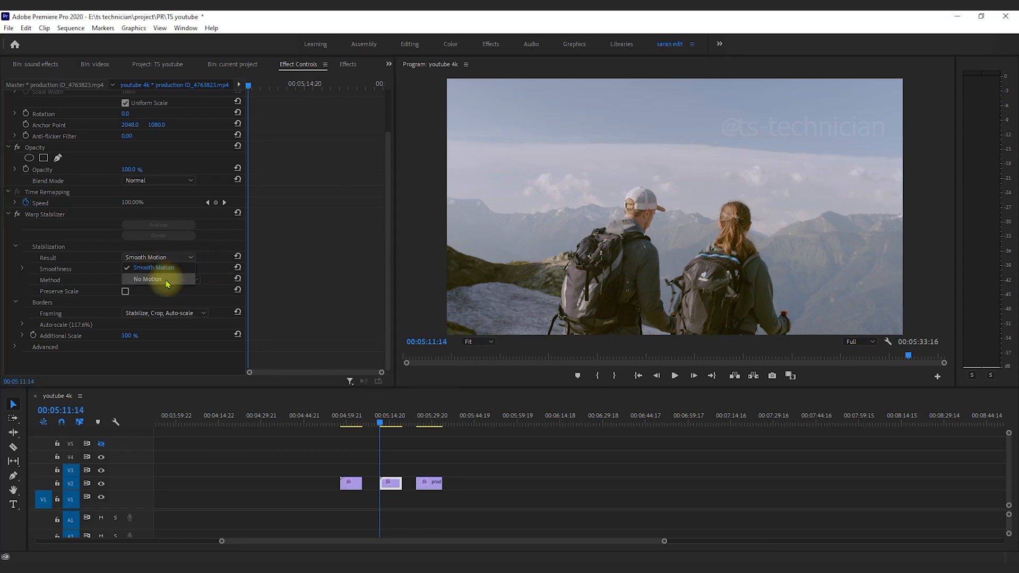
left_click(166, 283)
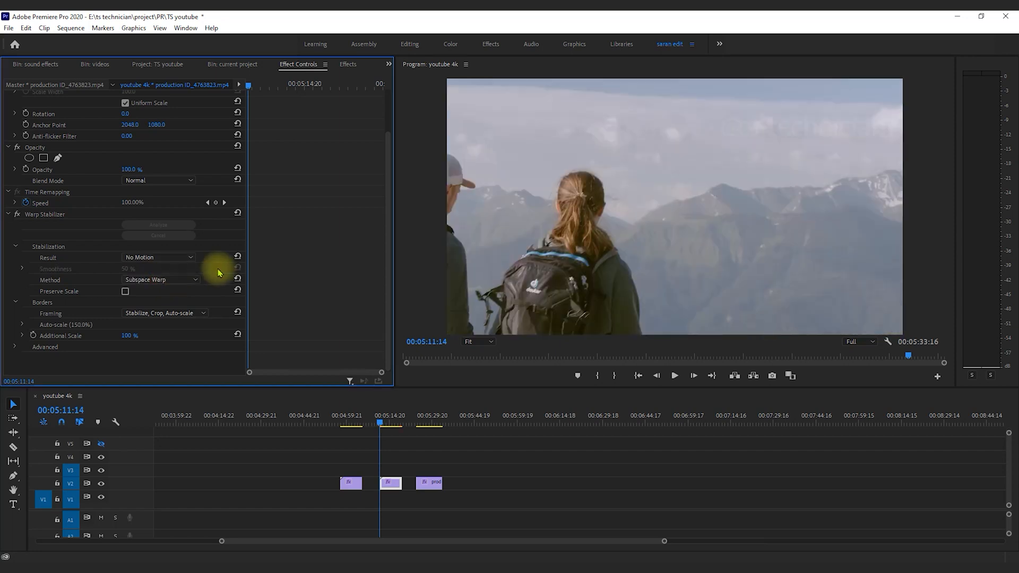
left_click(390, 453)
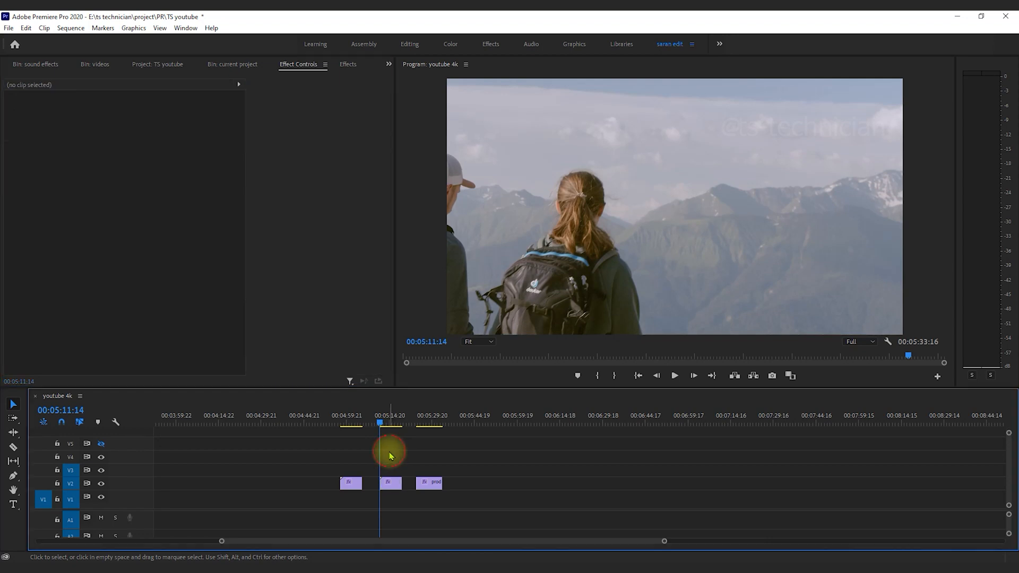
left_click(390, 481)
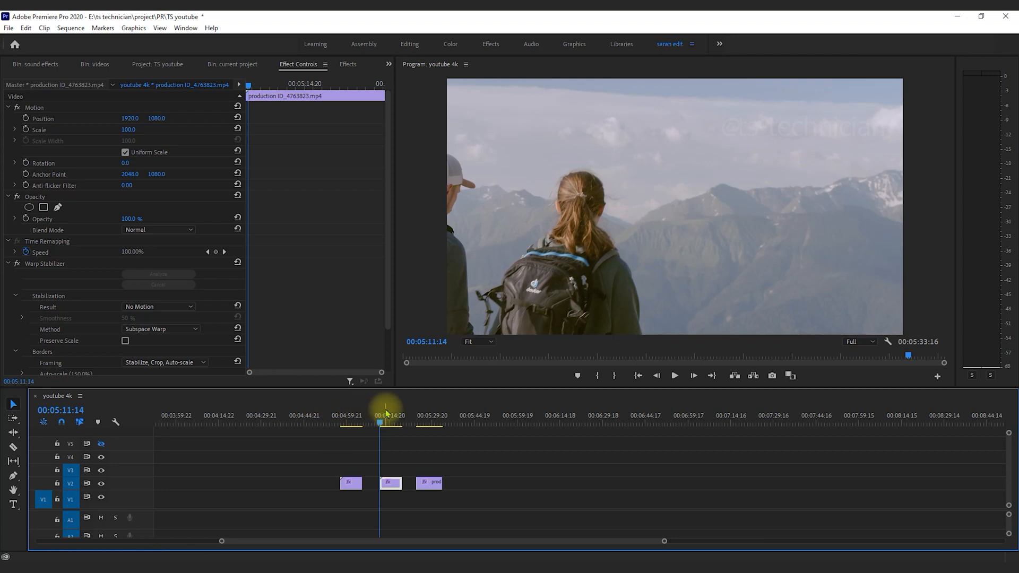
Set the second clip's Warp Stabilizer result to Smooth Motion with 75% smoothness, and preview the clip from its start
left_click(159, 306)
left_click(165, 319)
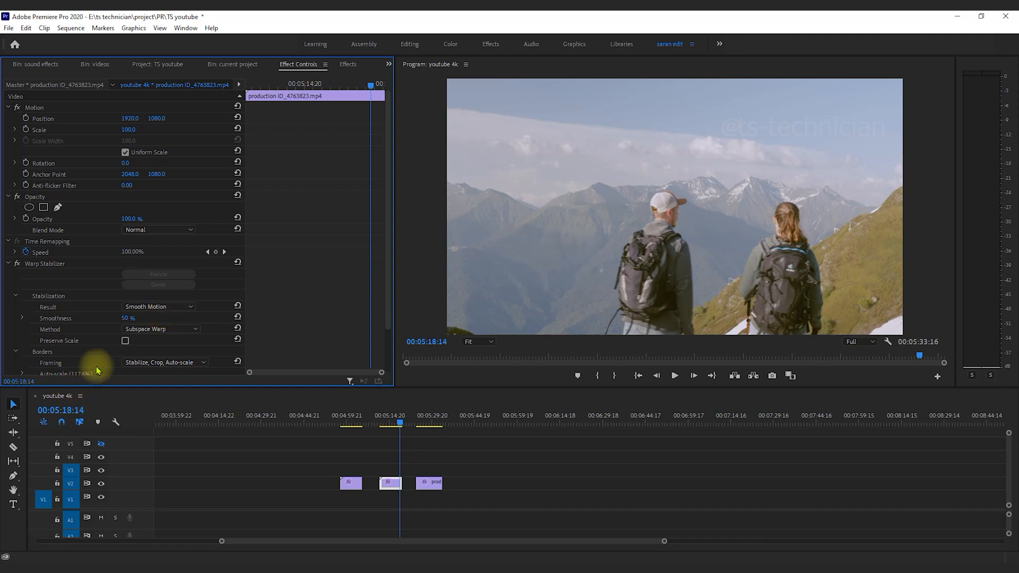
scroll(122, 311, "down", 1)
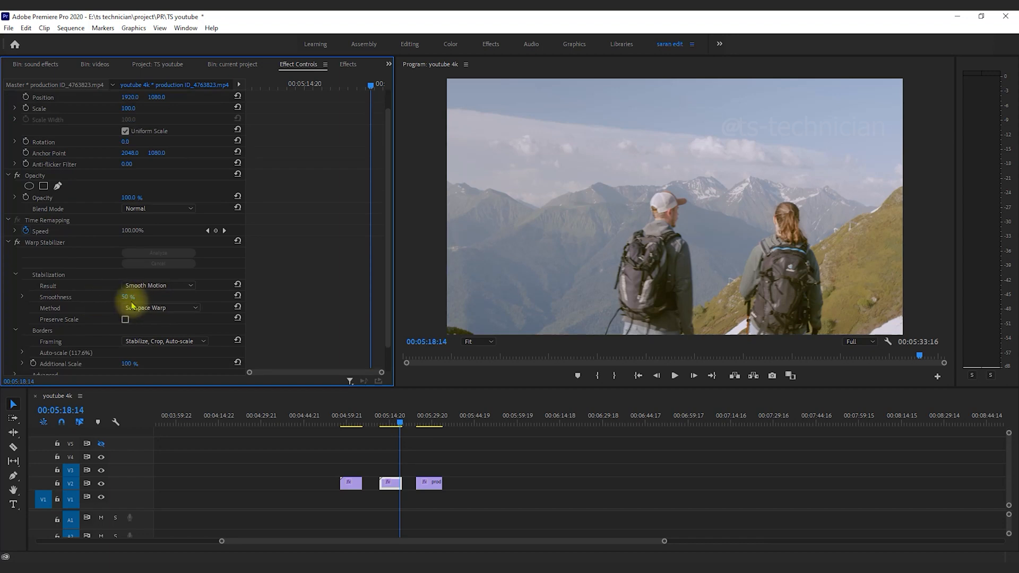
left_click(381, 423)
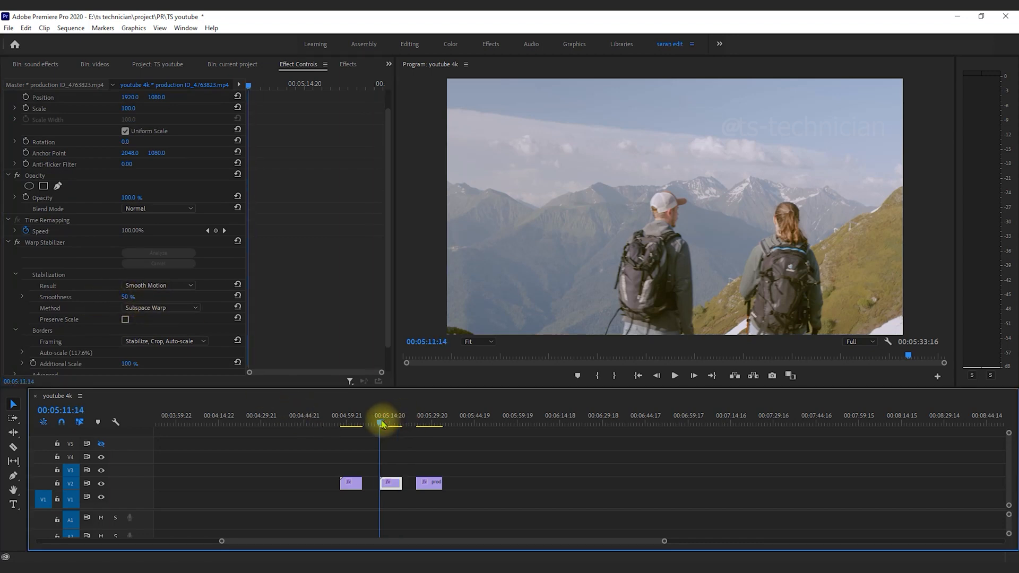
key("space")
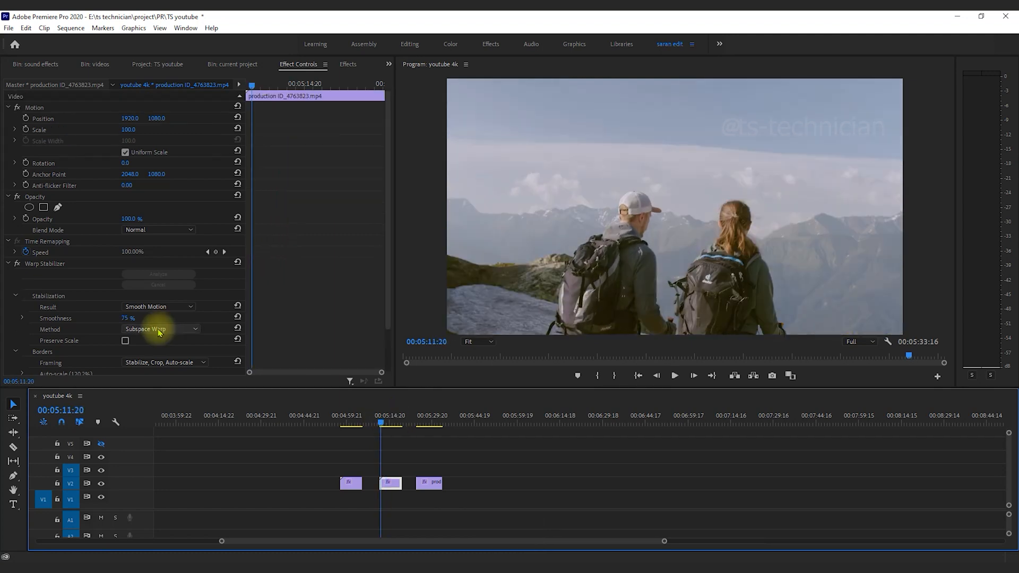
Switch the second clip's stabilization method to Position and play the clip to judge it
left_click(165, 329)
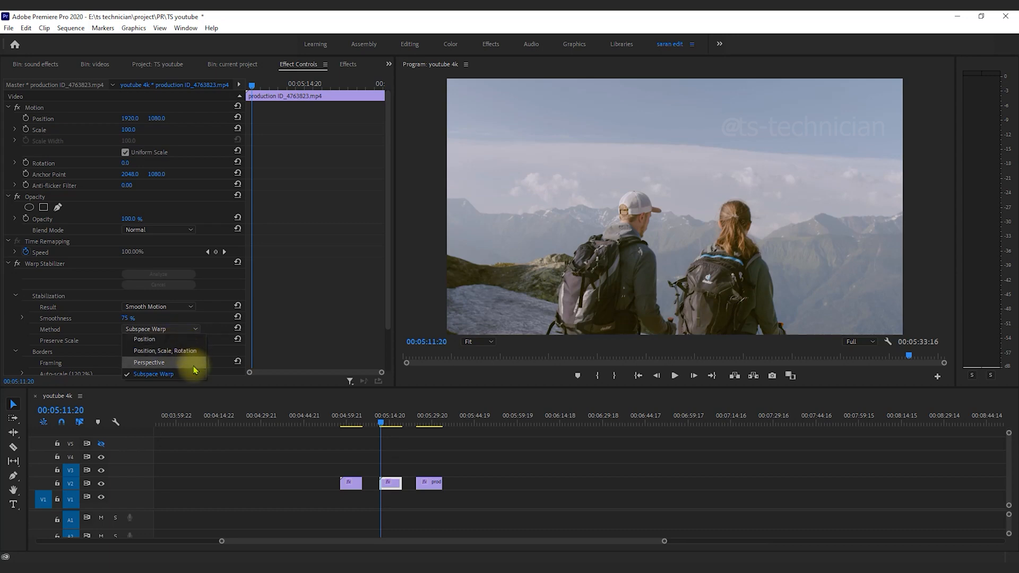
left_click(221, 343)
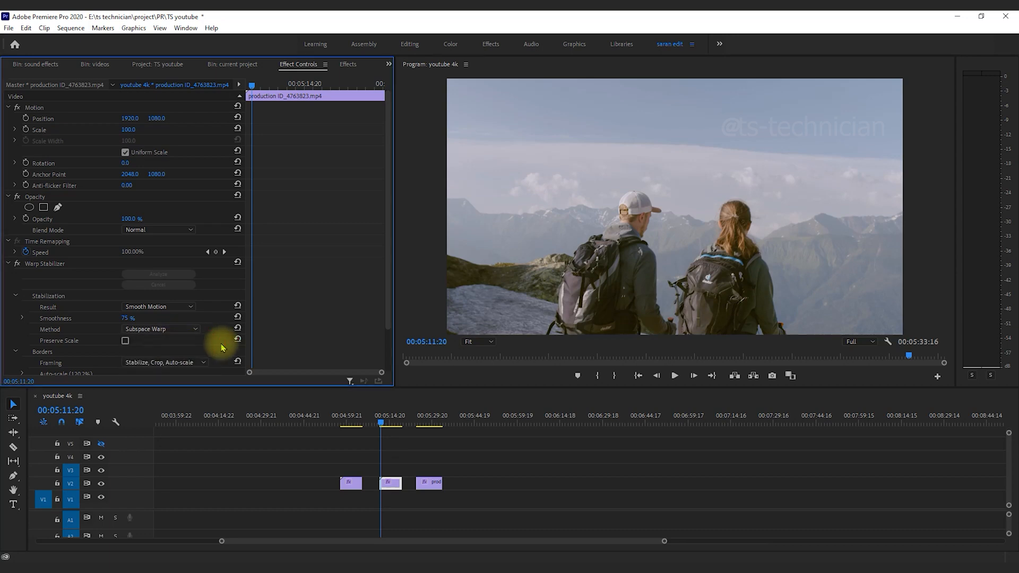
left_click(192, 329)
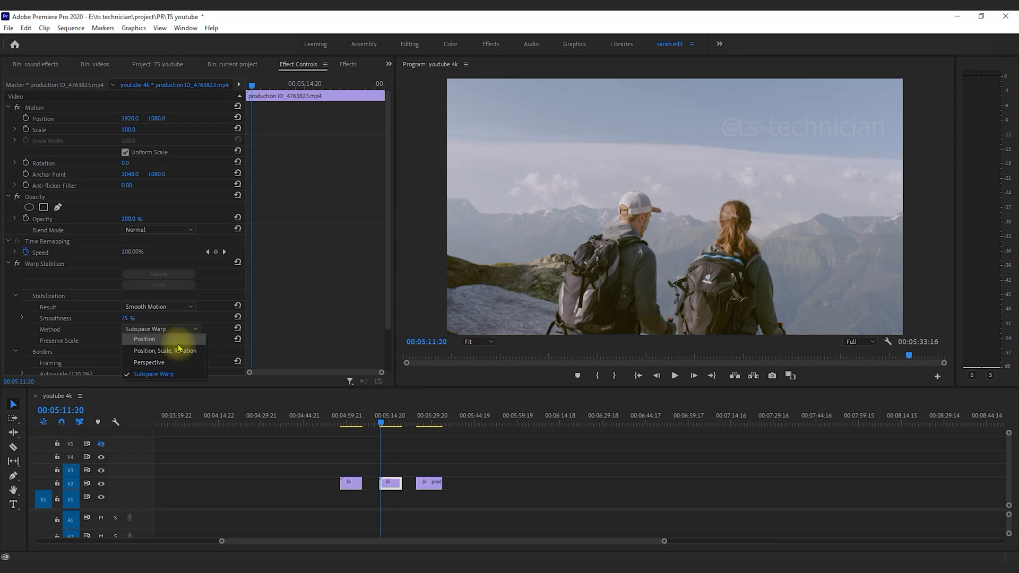
left_click(178, 342)
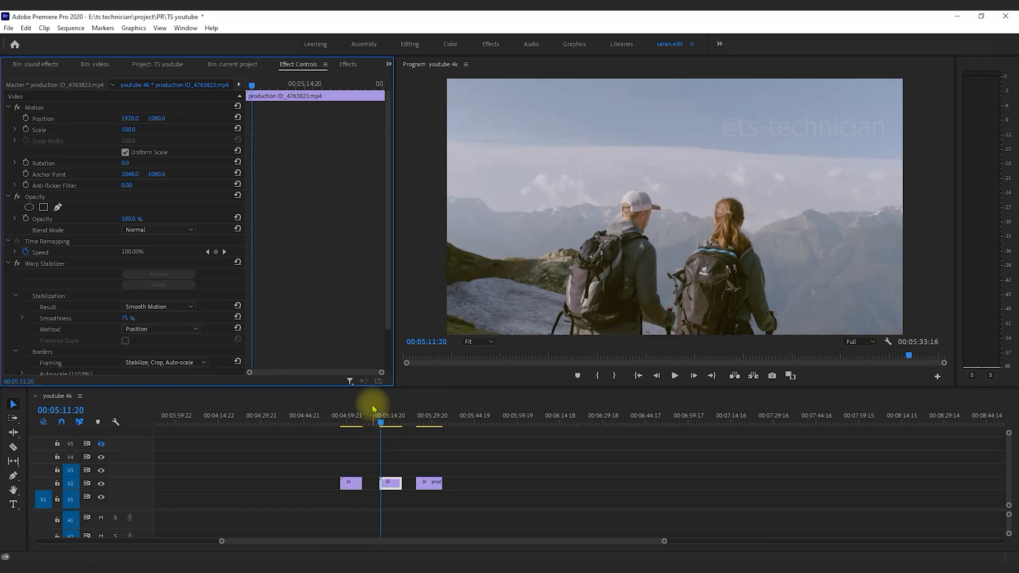
key("space")
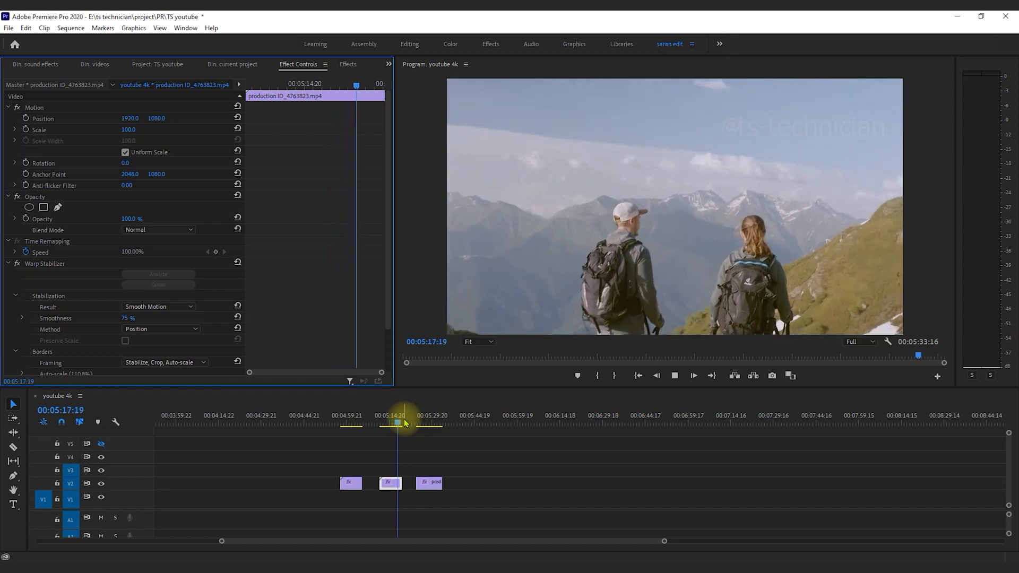
key("space")
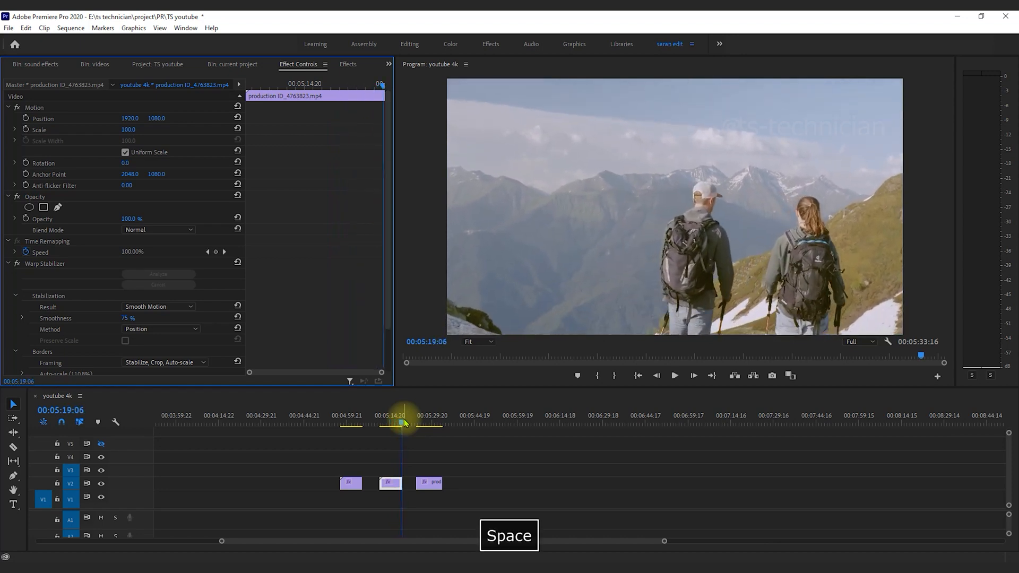
Set the second clip's stabilization method to Position, Scale, Rotation and play it back from the start
left_click(167, 330)
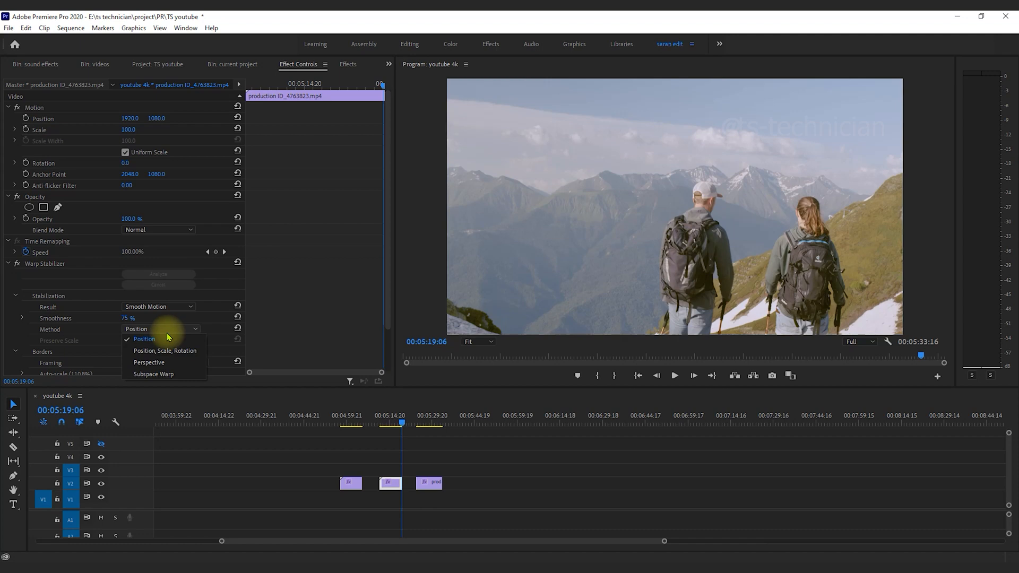
left_click(177, 351)
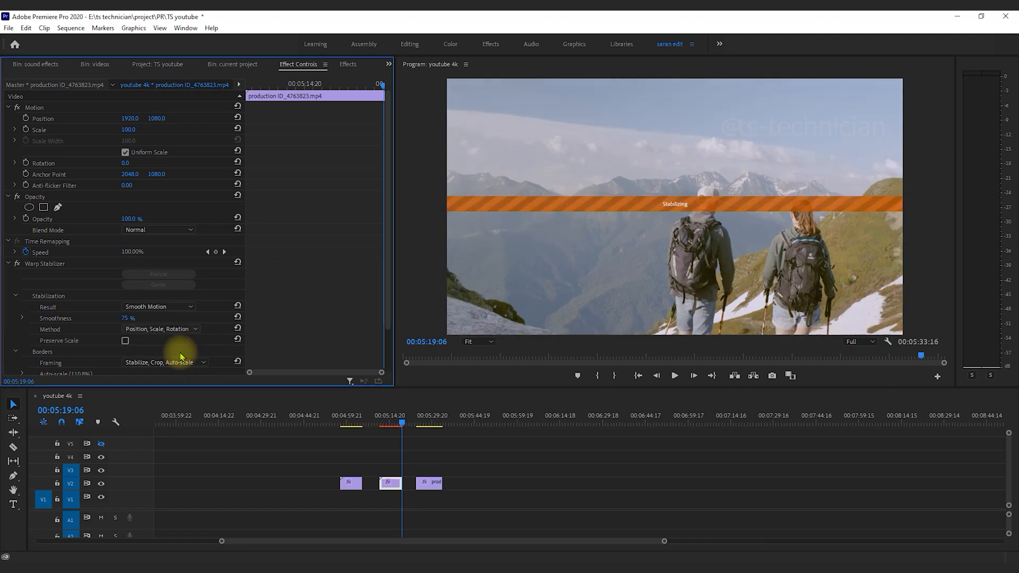
left_click(378, 423)
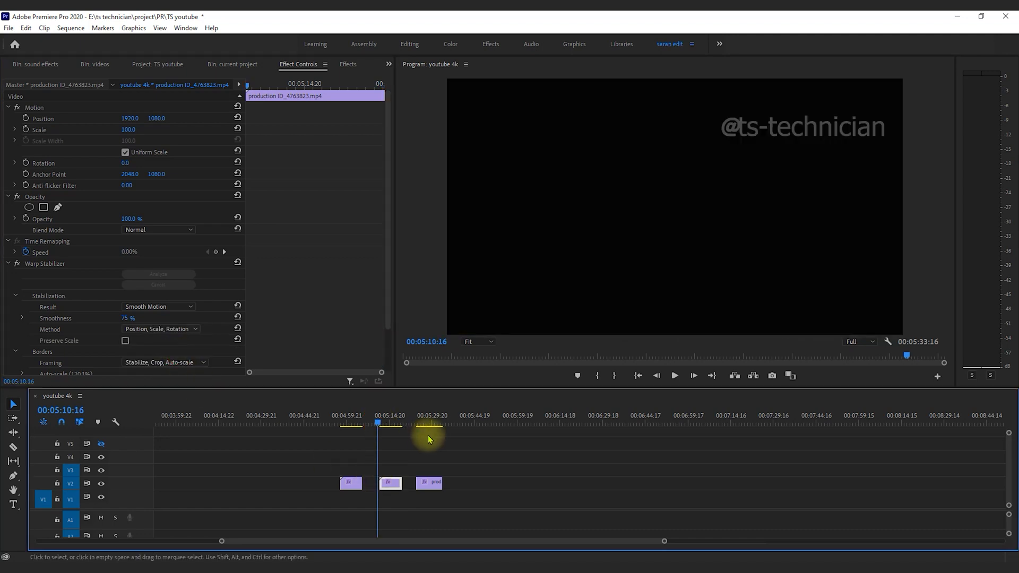
key("space")
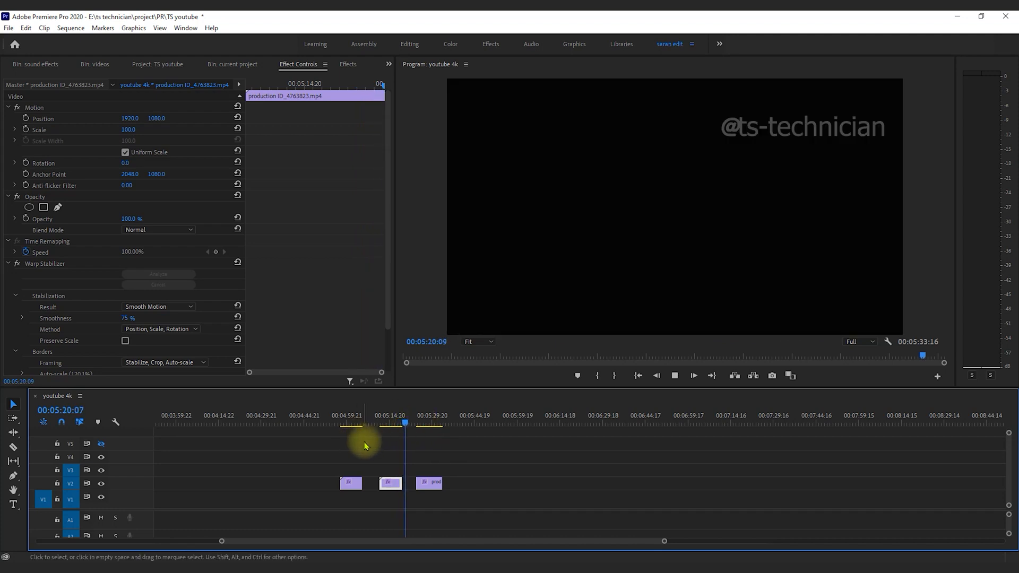
left_click(379, 424)
left_click_drag(383, 426, 381, 424)
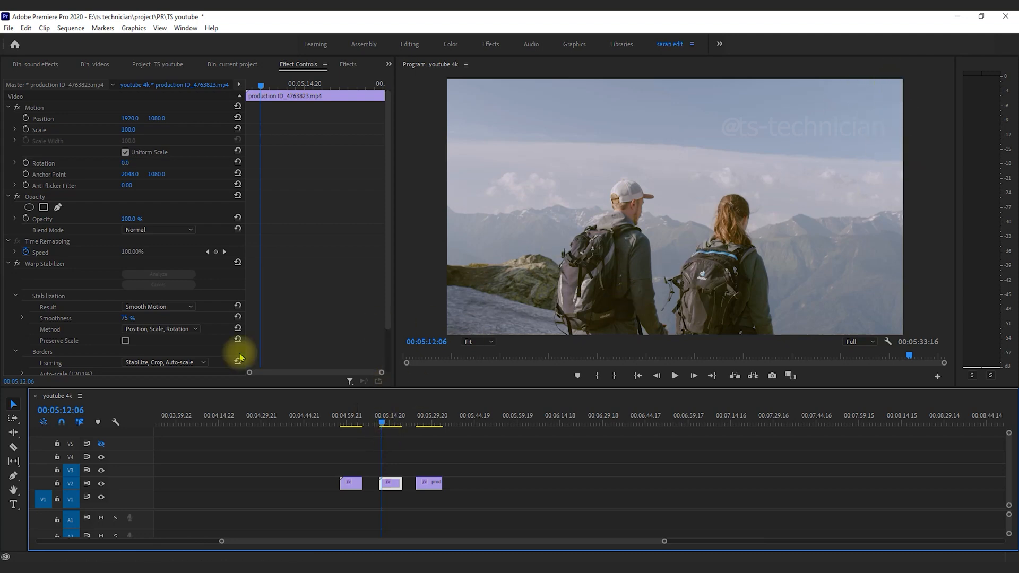
Switch the second clip's stabilization method to Perspective and play the clip to judge it
left_click(177, 330)
left_click(172, 363)
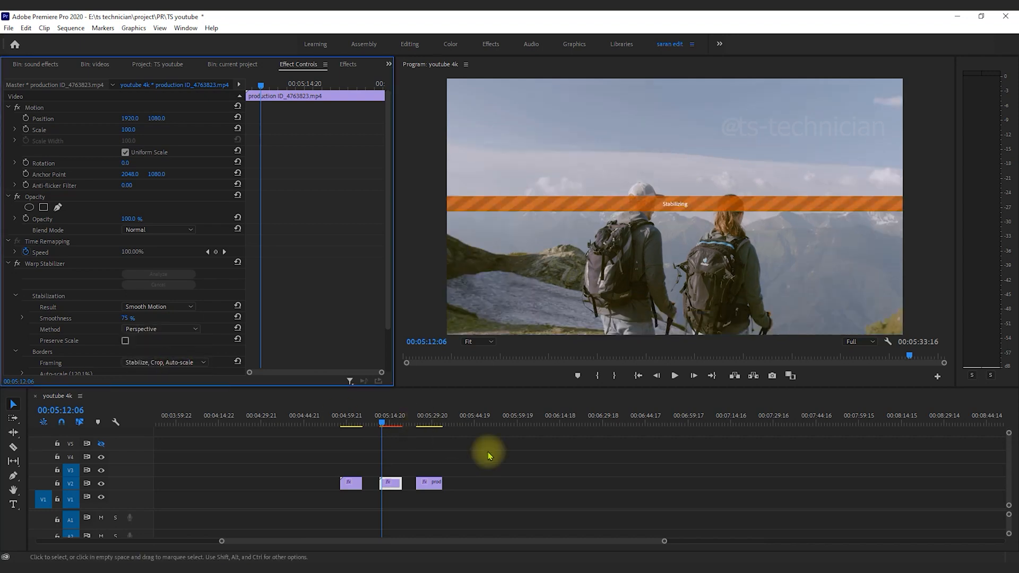
key("space")
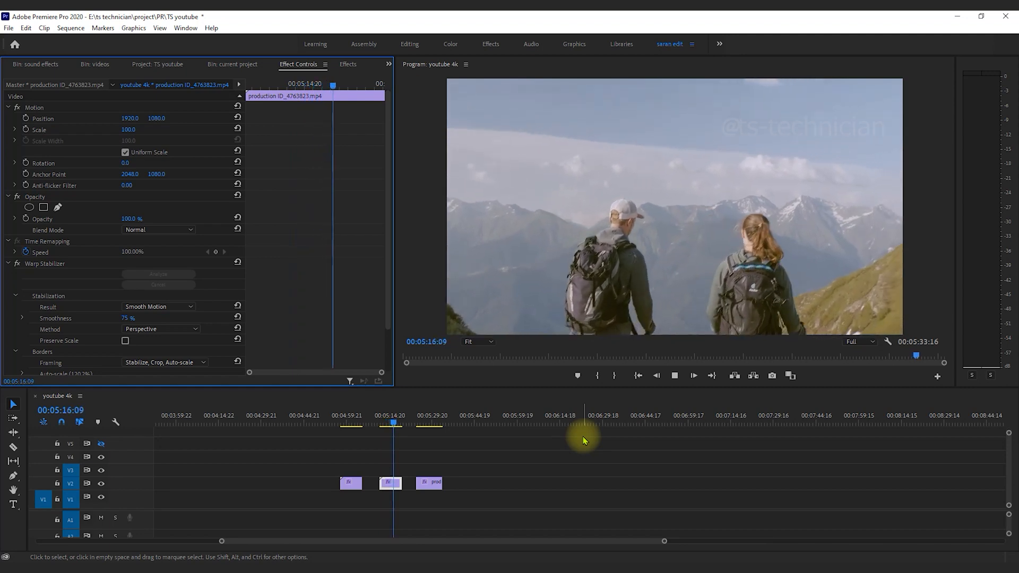
key("space")
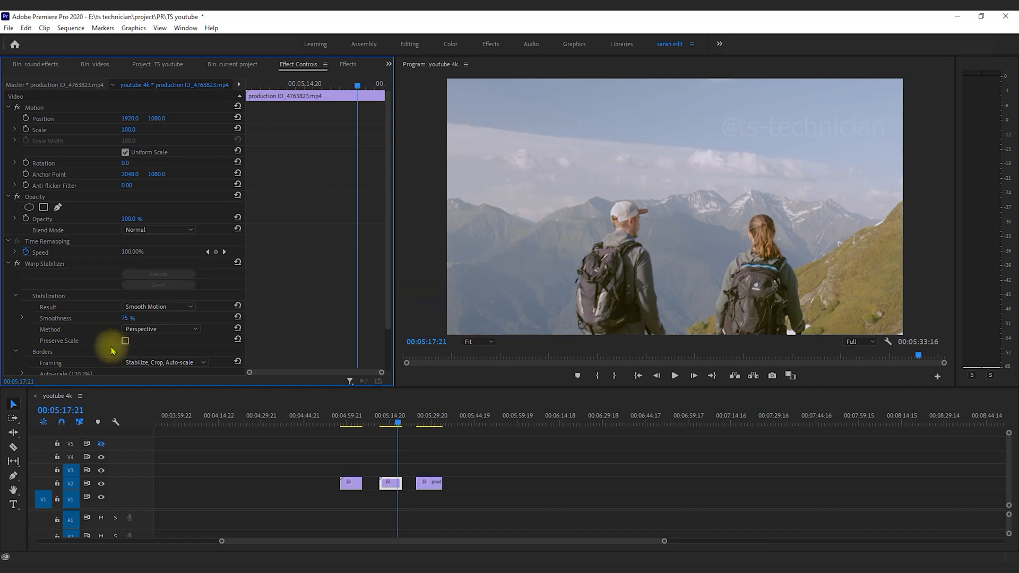
Set the second clip's stabilization method to Subspace Warp and play it back from the start
left_click(177, 328)
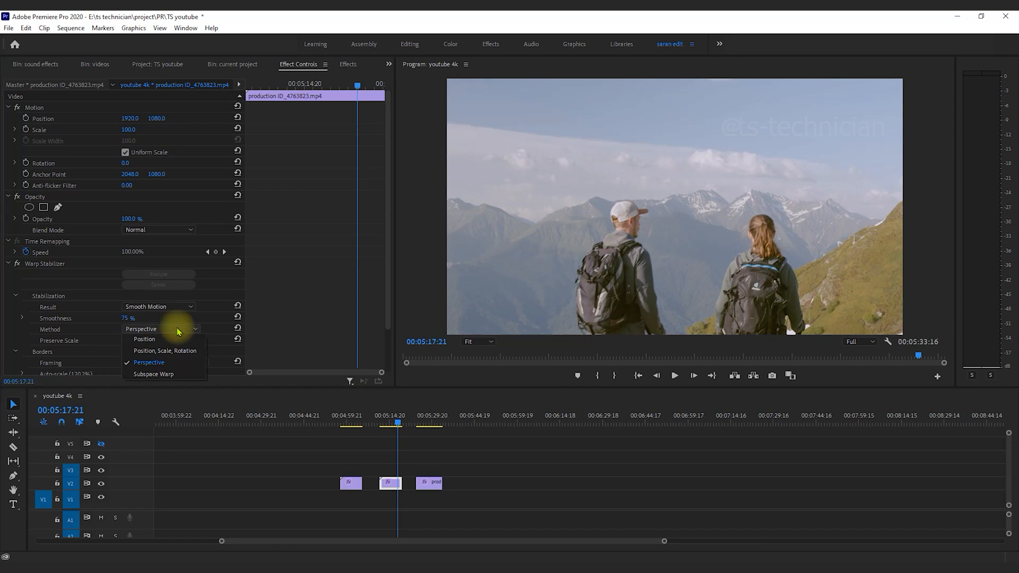
left_click(186, 373)
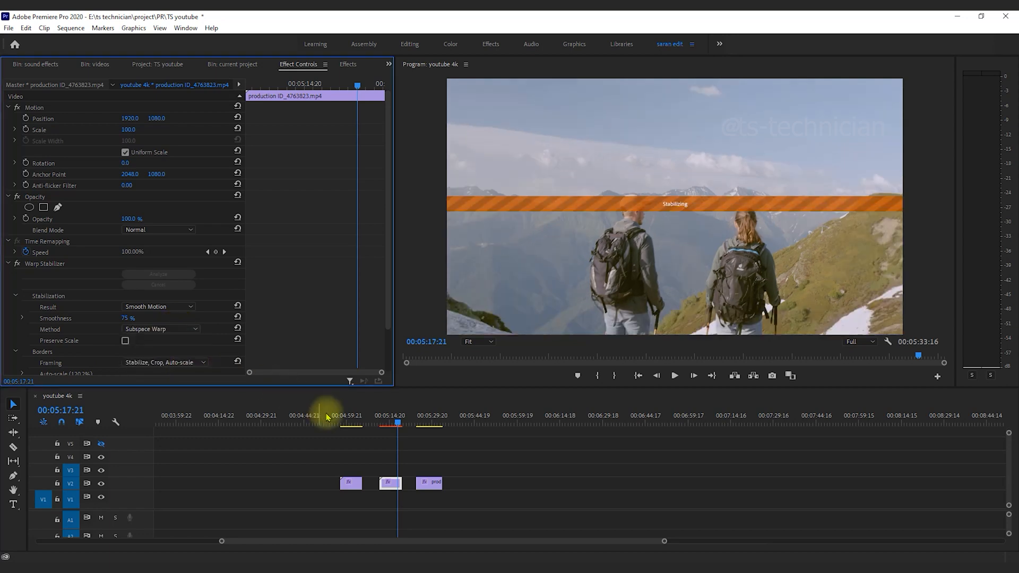
left_click(378, 423)
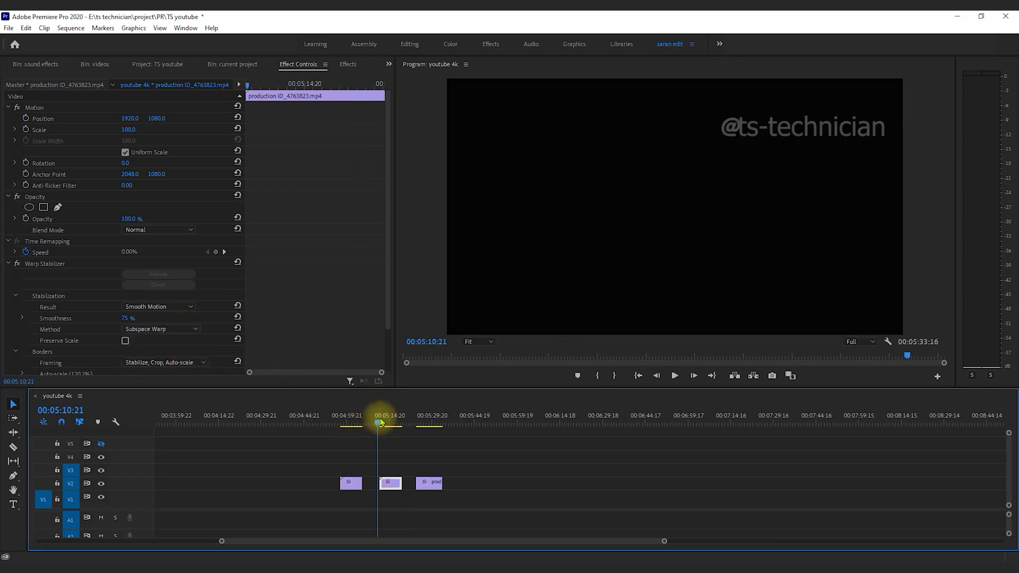
key("space")
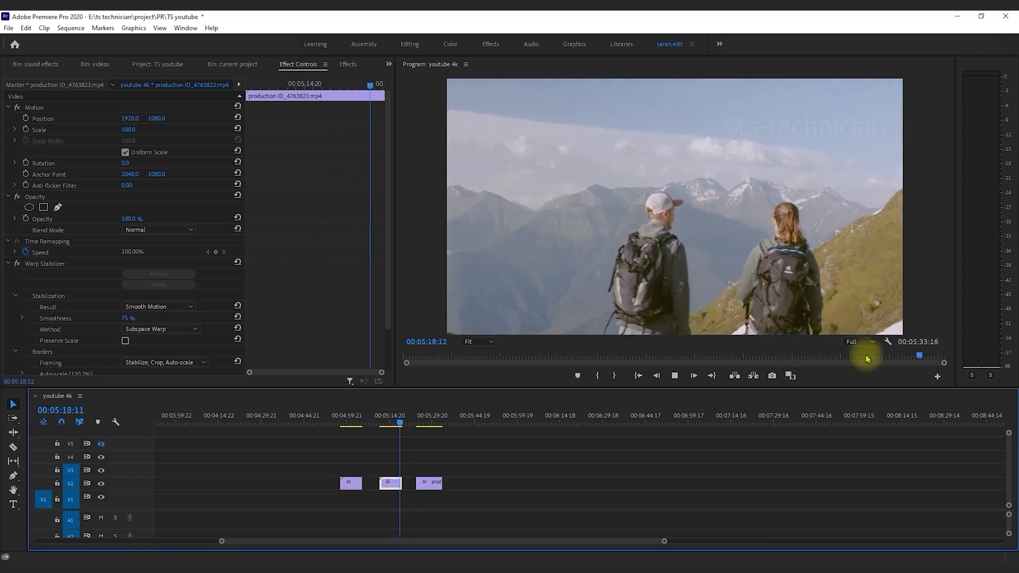
key("space")
Try the Stabilize Only framing in the second clip's Warp Stabilizer borders settings and play the clip
scroll(182, 323, "down", 2)
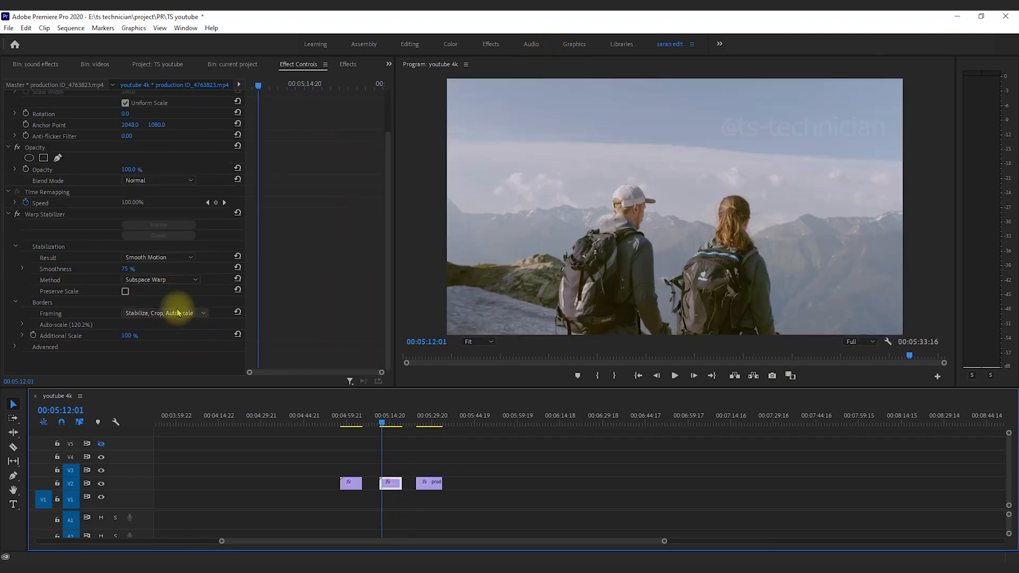
left_click(181, 314)
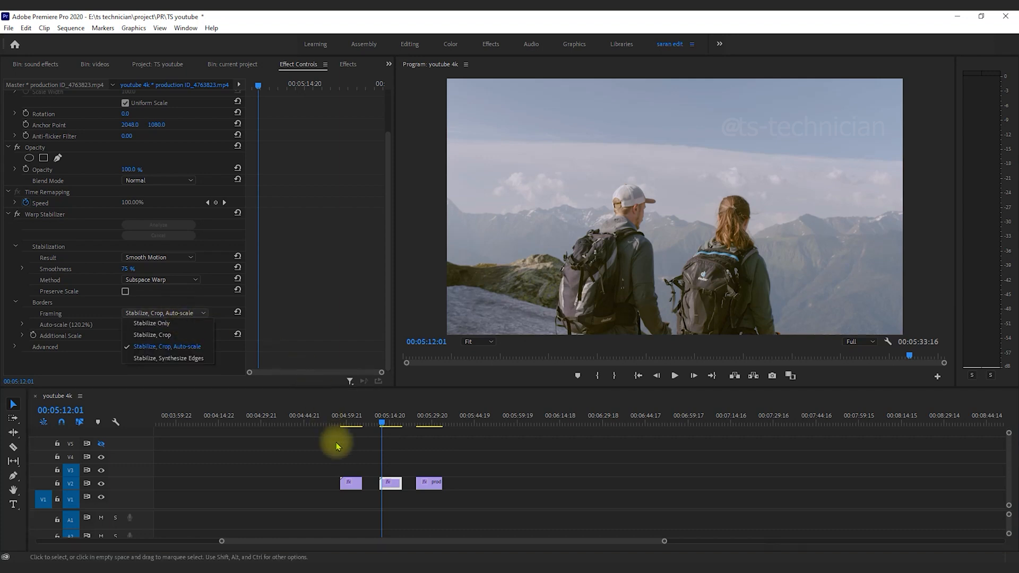
left_click(190, 324)
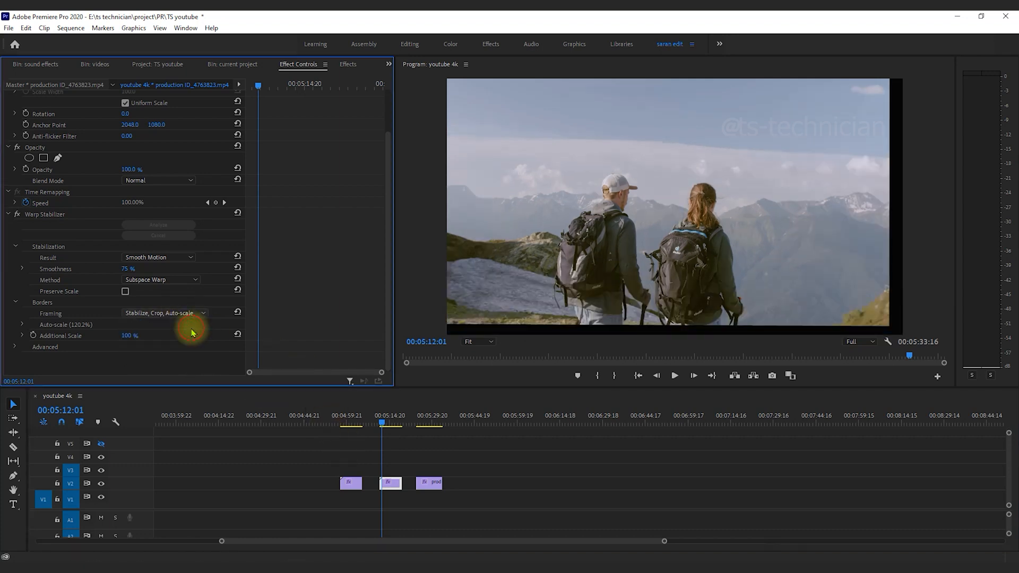
left_click(382, 423)
key("space")
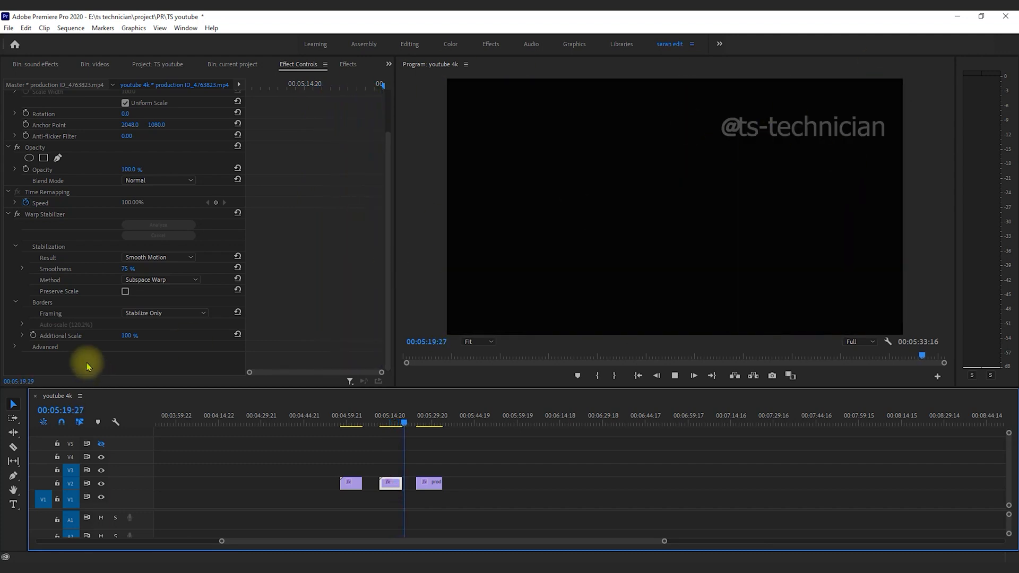
Switch the second clip's framing to Stabilize, Crop and preview the clip twice from near its start
left_click(174, 314)
left_click(181, 325)
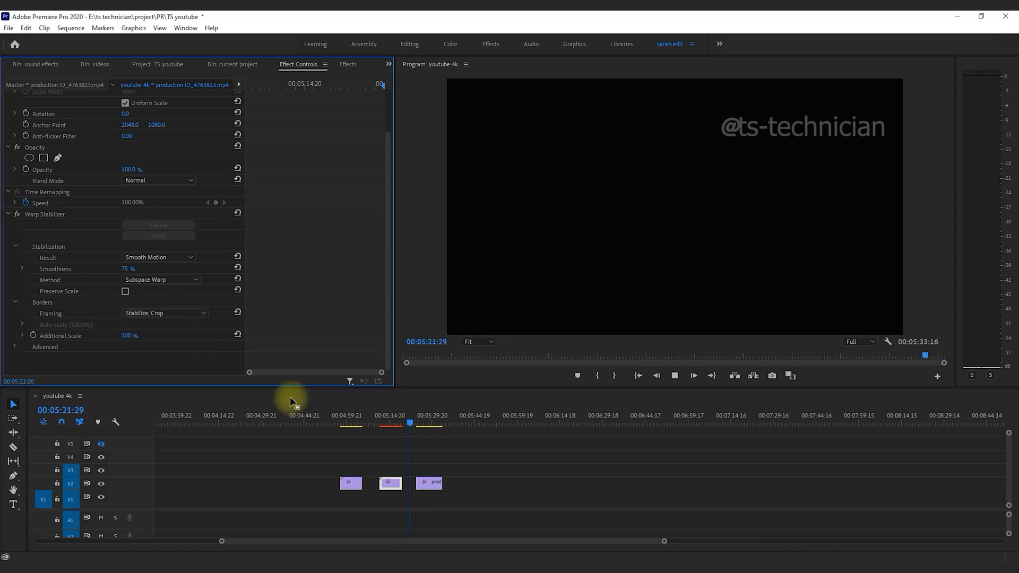
left_click(389, 438)
left_click(378, 423)
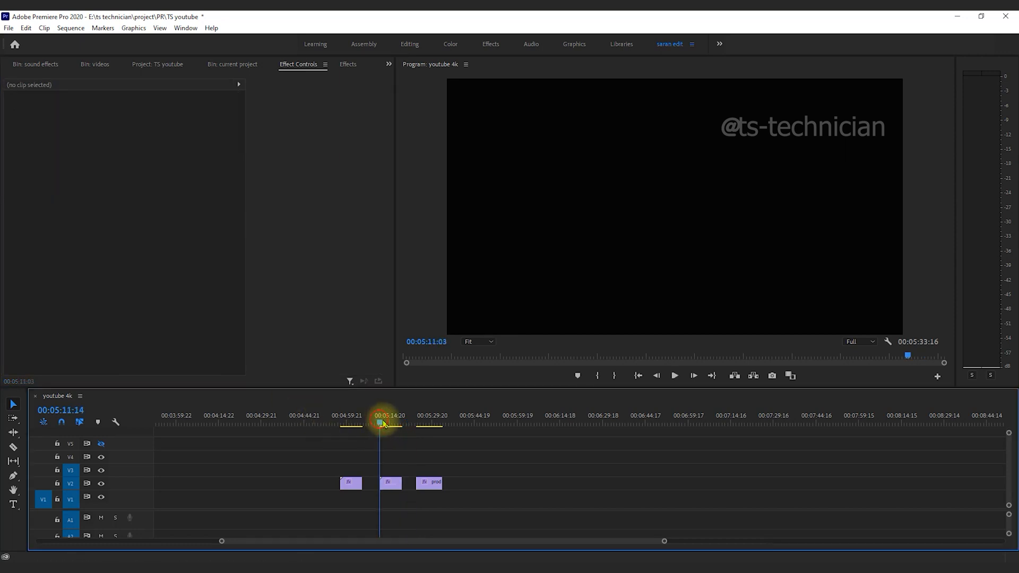
key("space")
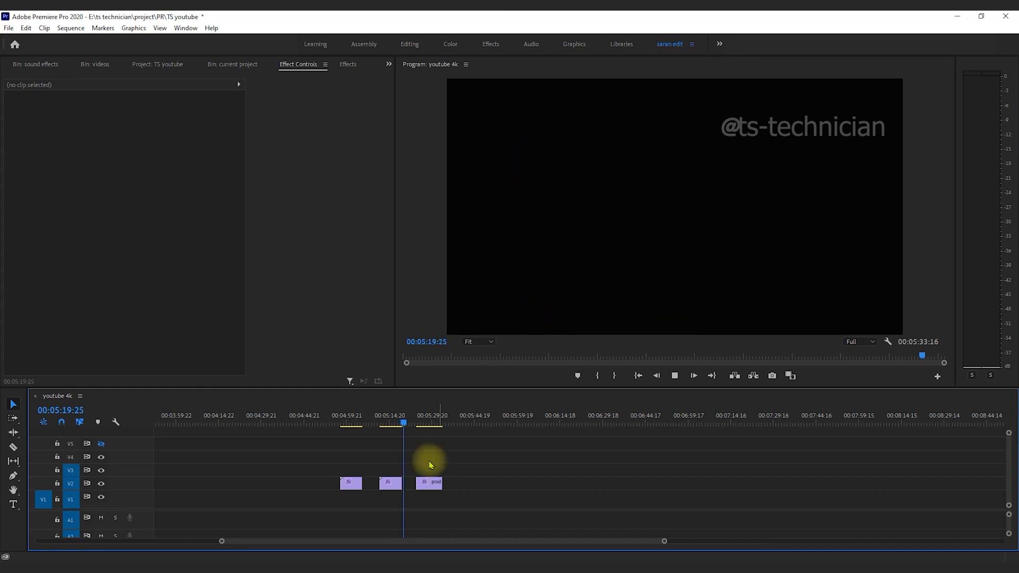
mouse_move(376, 419)
left_mouse_down()
mouse_move(392, 418)
mouse_move(384, 421)
left_mouse_up()
key("space")
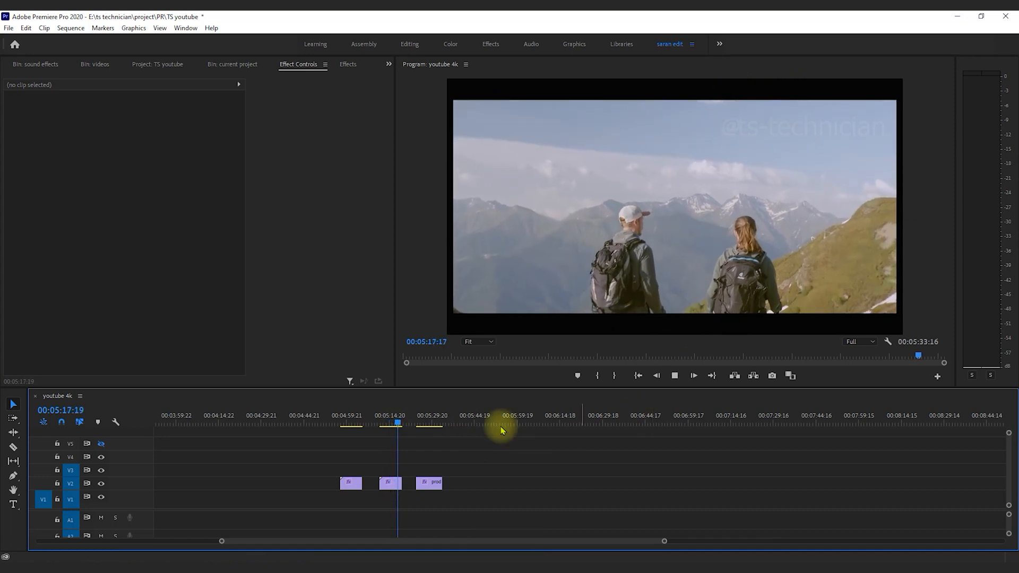
Set the second clip's Warp Stabilizer framing to Stabilize, Crop, Auto-scale and play the clip to check it
left_click(386, 419)
left_click(390, 483)
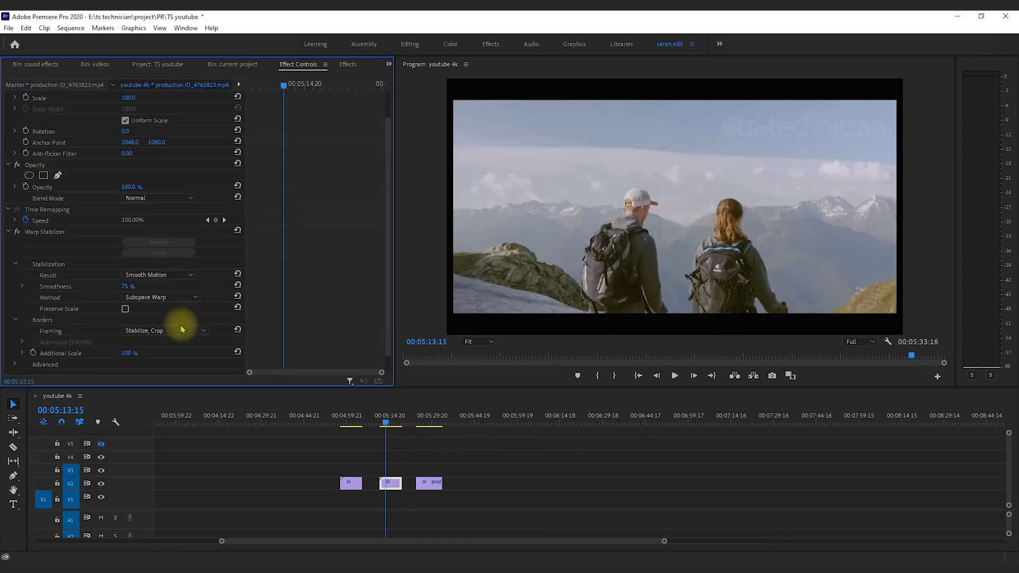
left_click(181, 329)
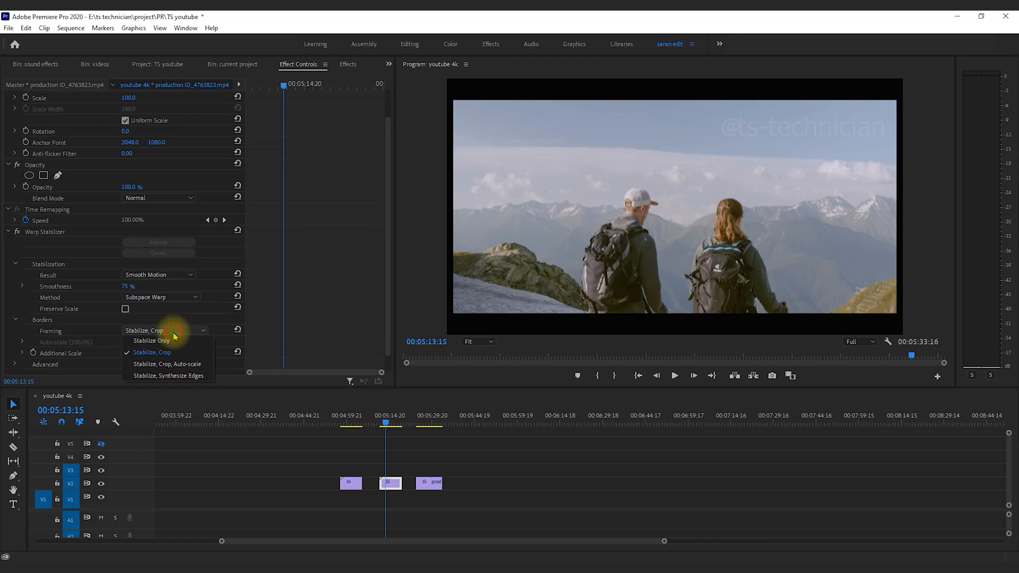
left_click(202, 365)
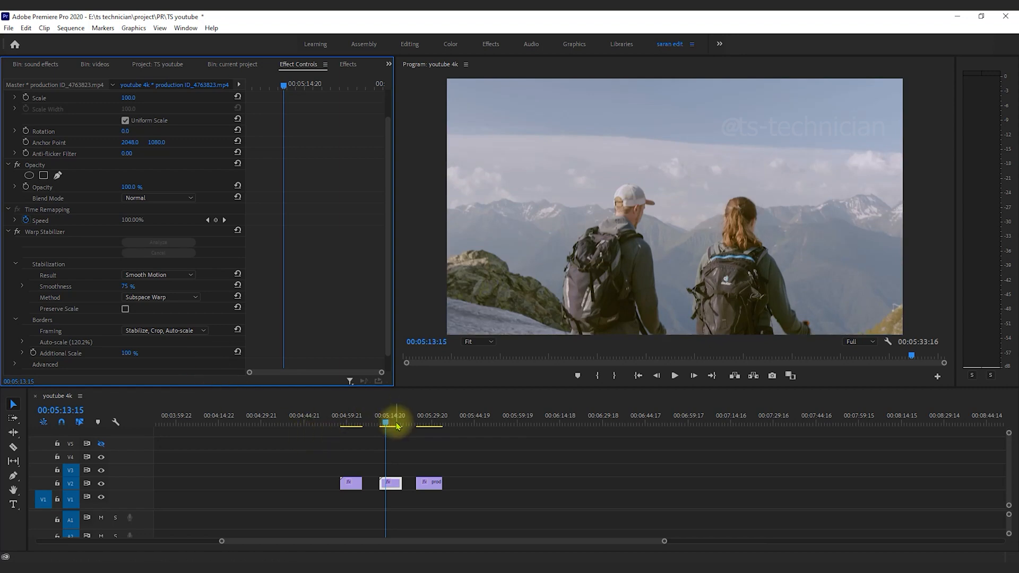
left_click_drag(389, 419, 384, 425)
key("space")
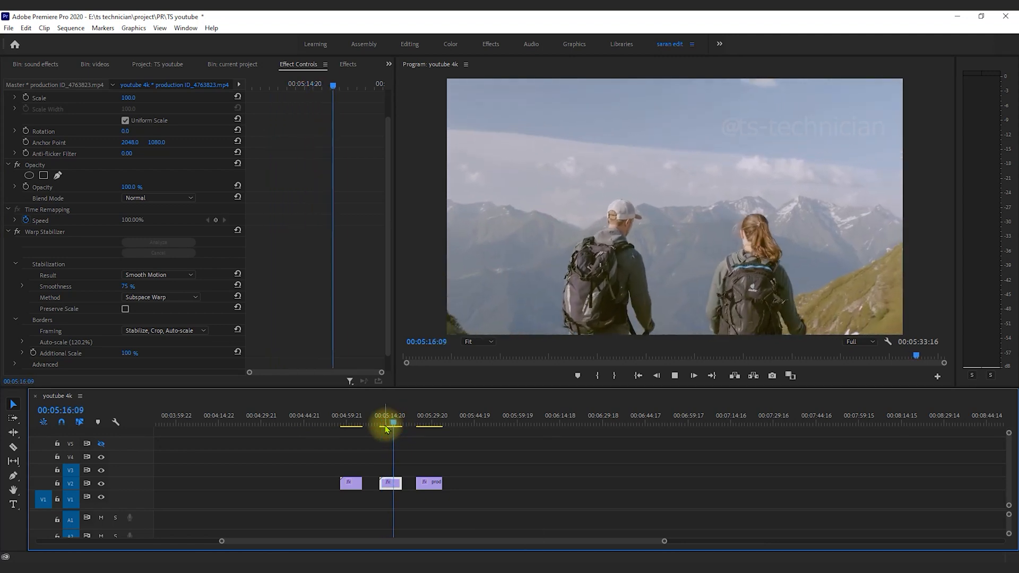
left_click(385, 428)
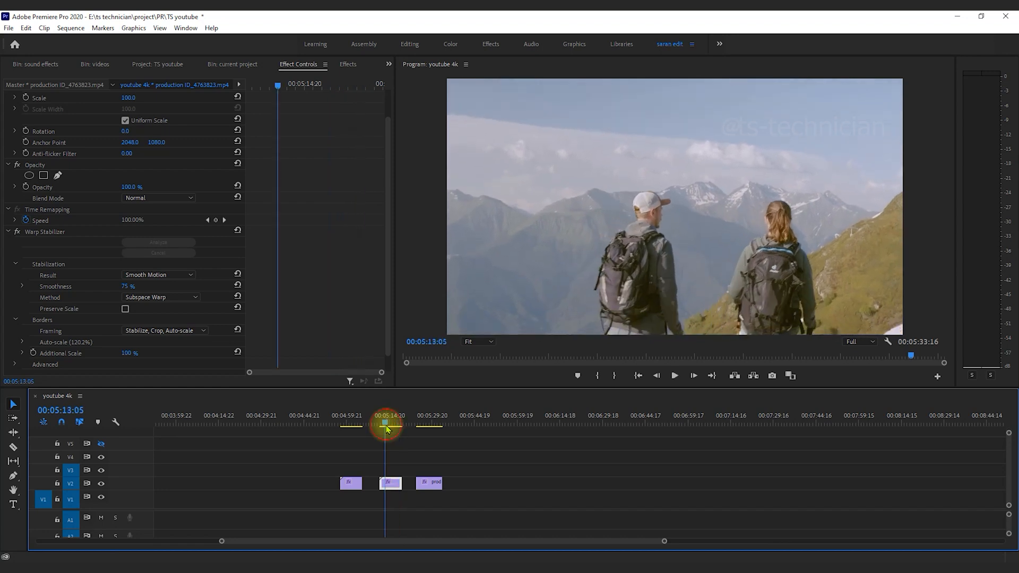
Review the second clip's framing options, including Stabilize, Synthesize Edges, without applying one, and reselect the clip
left_click(168, 330)
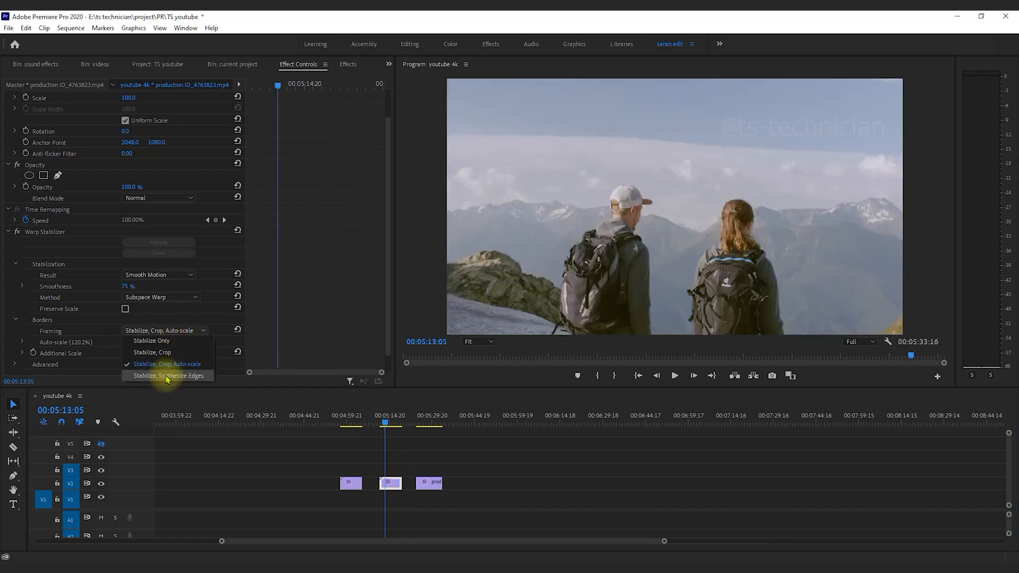
left_click(312, 333)
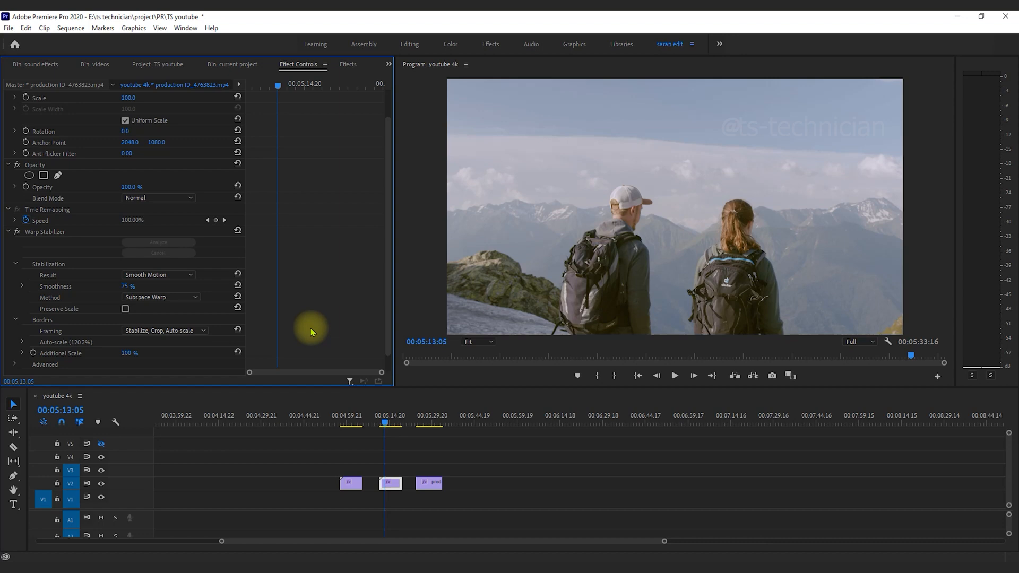
left_click(385, 454)
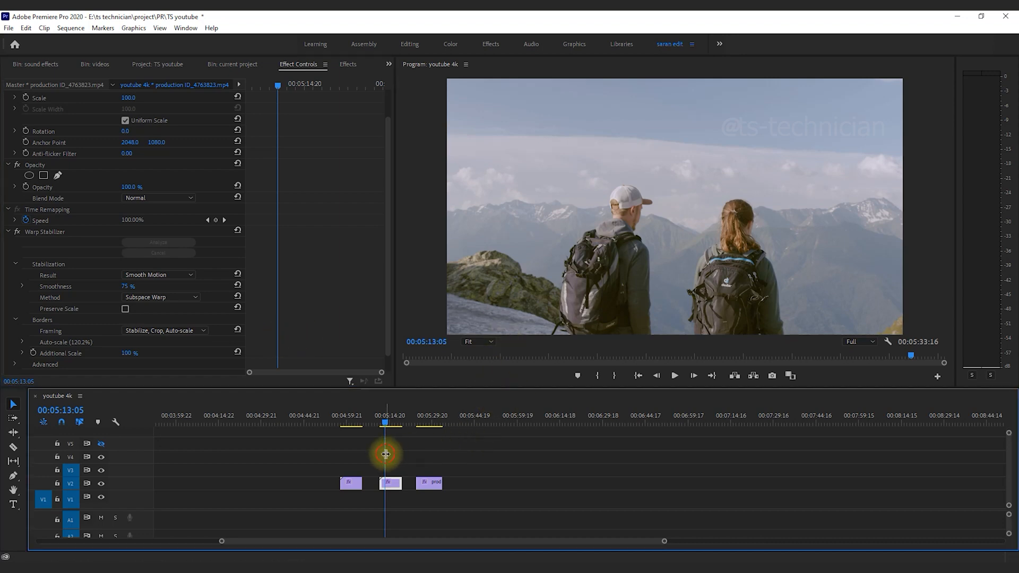
left_click(394, 484)
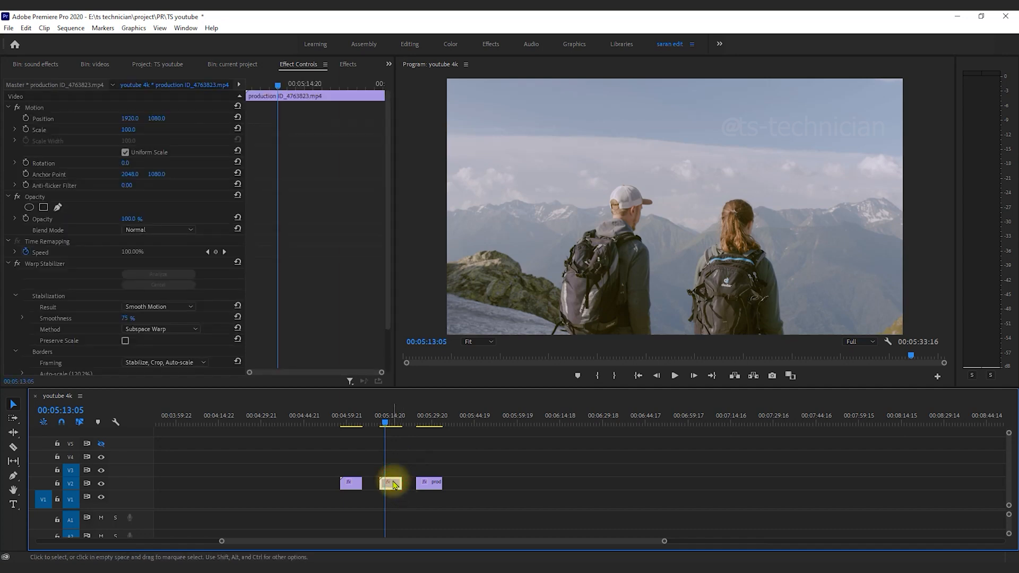